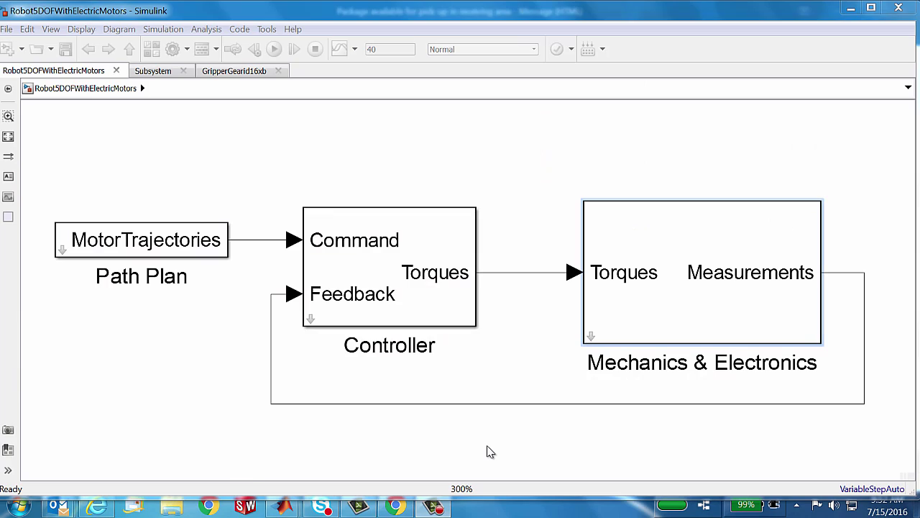
# Open the Mechanics & Electronics subsystem and select the five shaft lines, TurnTable through GearShaft.
pyautogui.click(611, 327)
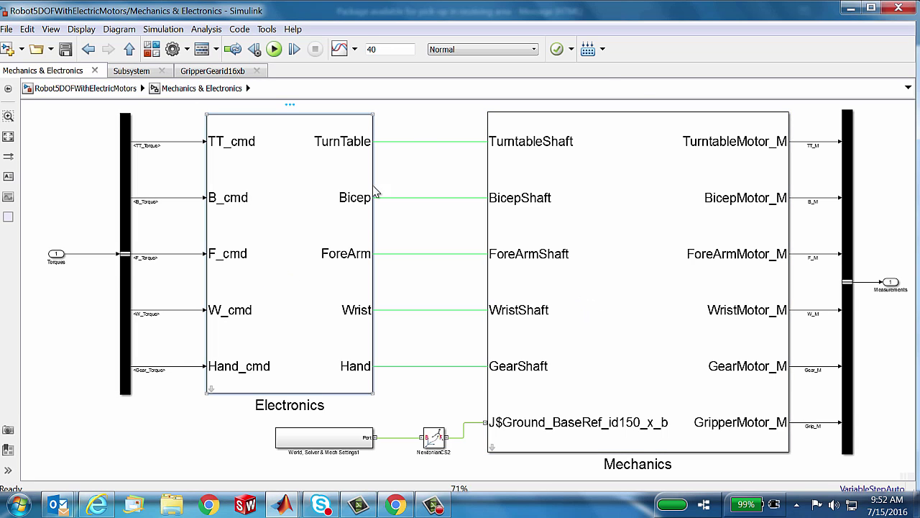
pyautogui.moveTo(410, 129); pyautogui.dragTo(440, 399)
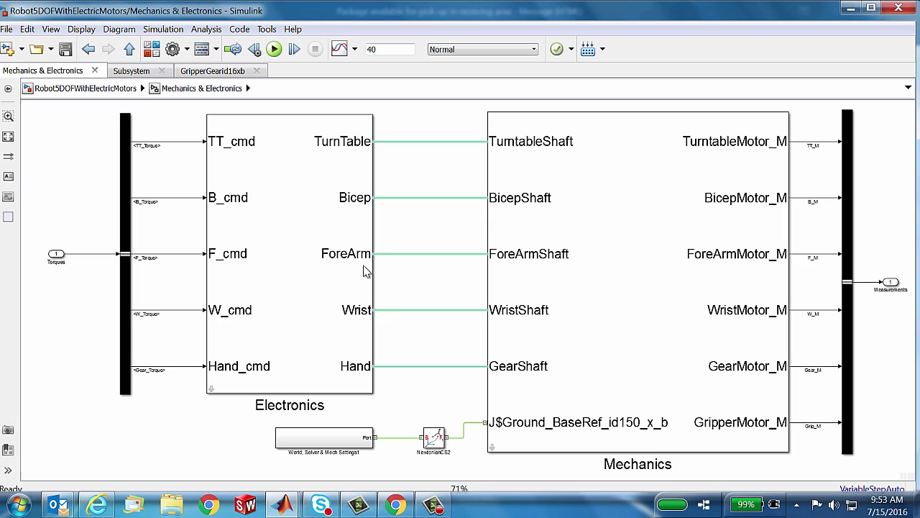
pyautogui.click(408, 129)
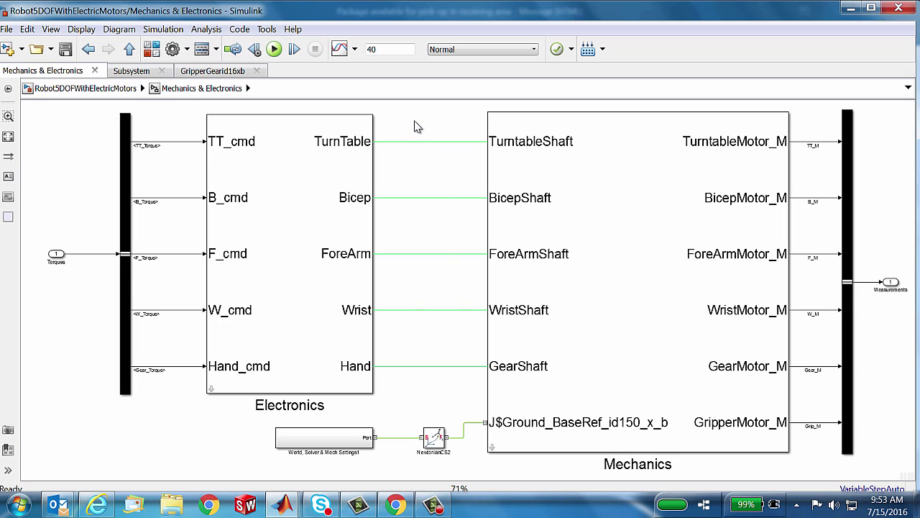
pyautogui.moveTo(415, 120); pyautogui.dragTo(444, 384)
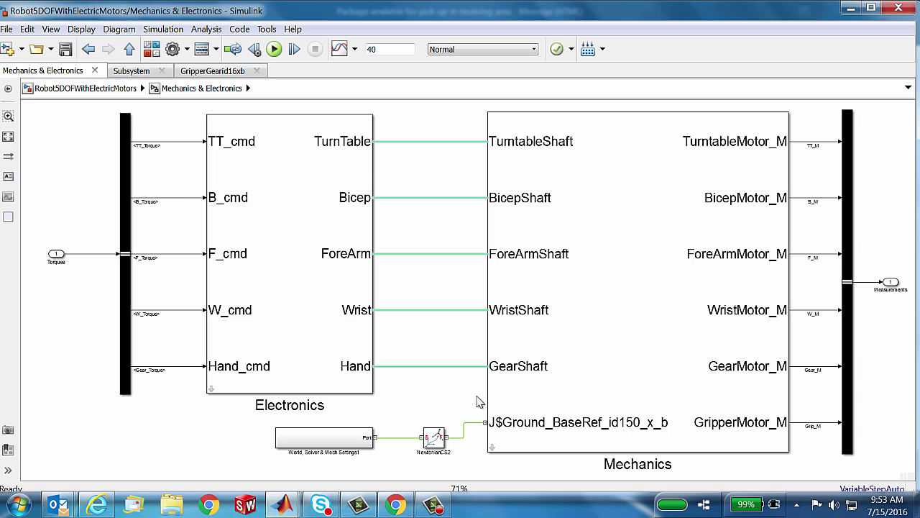
# Inside Electronics, highlight the Power Supply's + and - lines, then select the DC Motors block.
pyautogui.doubleClick(214, 388)
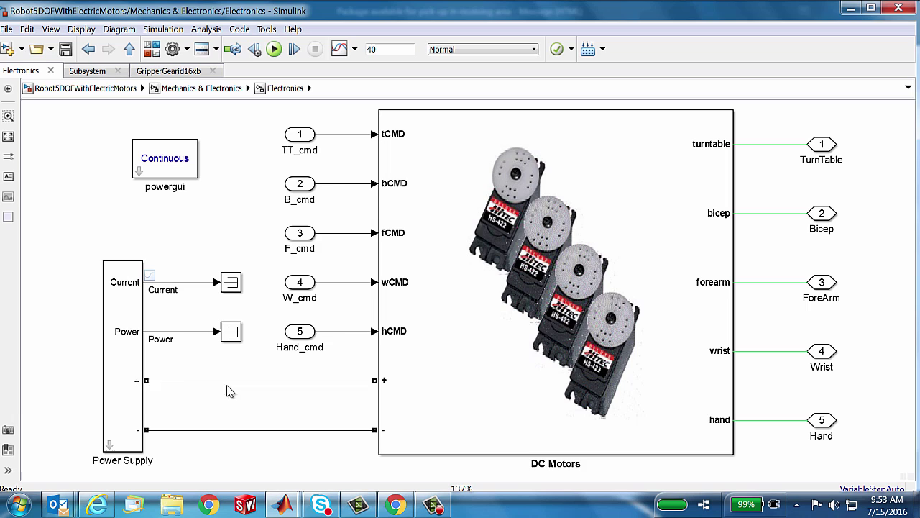
pyautogui.click(125, 376)
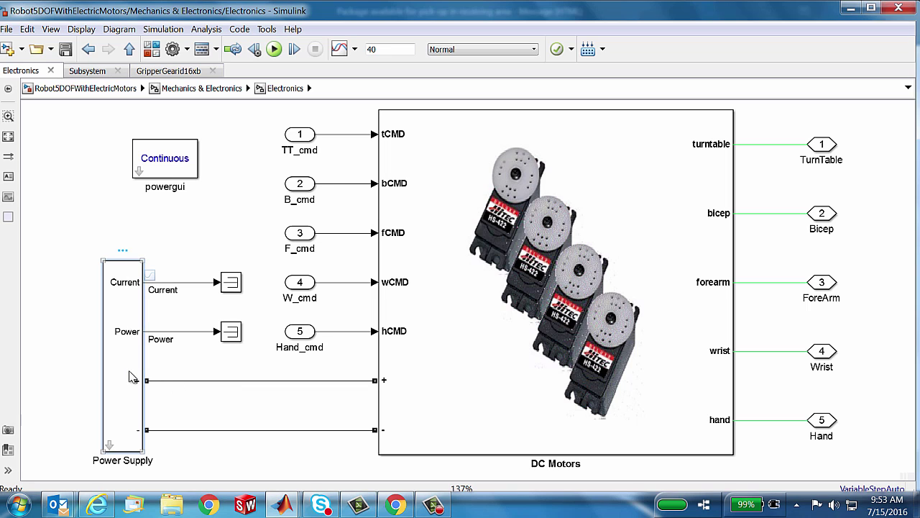
pyautogui.click(225, 378)
pyautogui.moveTo(232, 374); pyautogui.dragTo(279, 440)
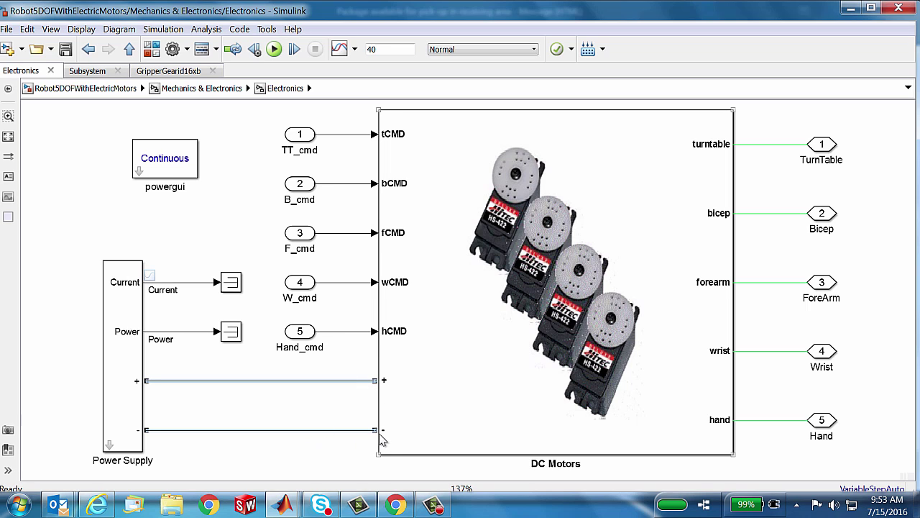
pyautogui.click(464, 417)
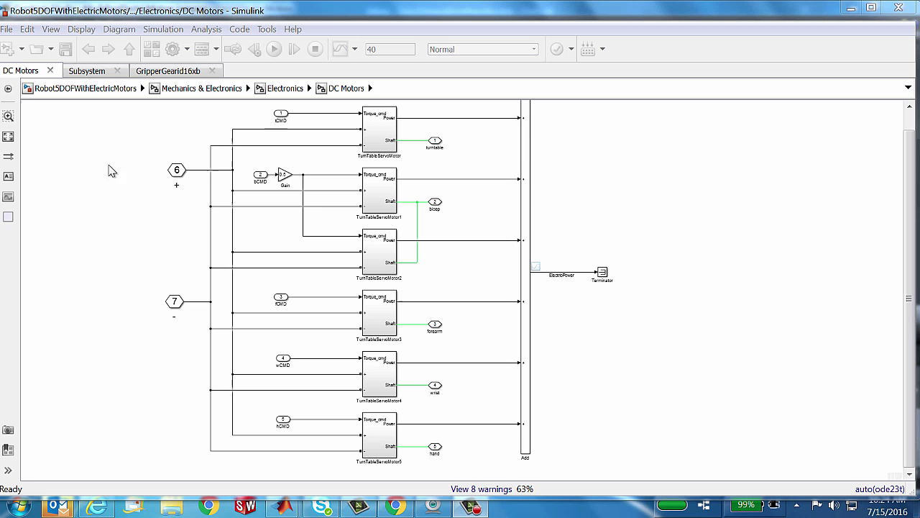
# Zoom in on the Gain, bicep Goto and TurnTableServoMotor1 blocks.
pyautogui.click(8, 116)
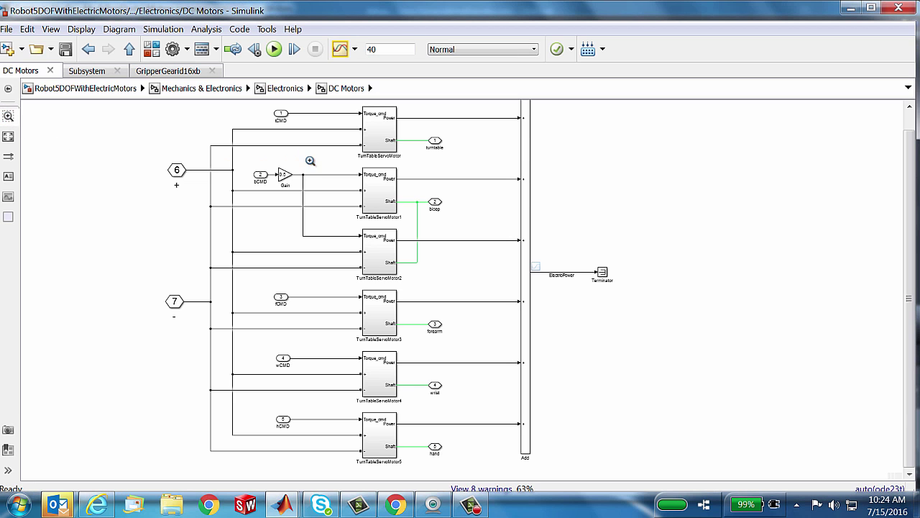
pyautogui.moveTo(318, 163); pyautogui.dragTo(489, 299)
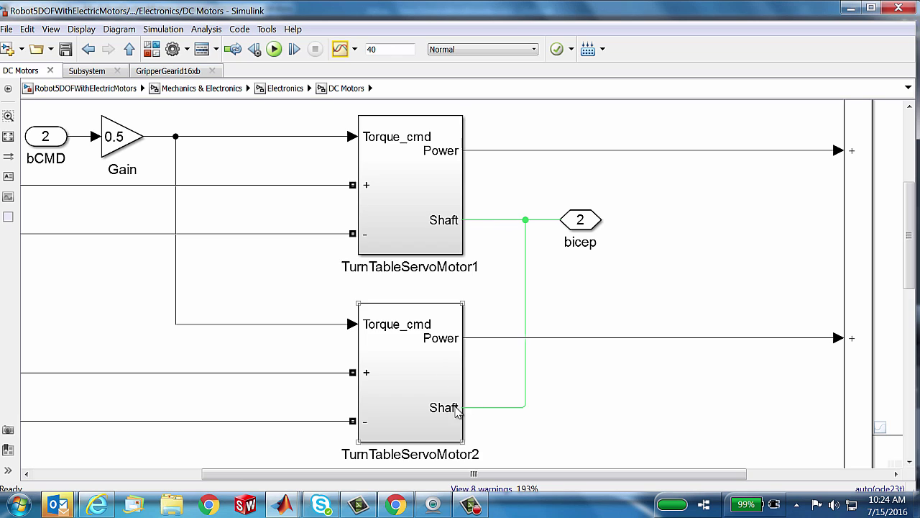
pyautogui.click(590, 220)
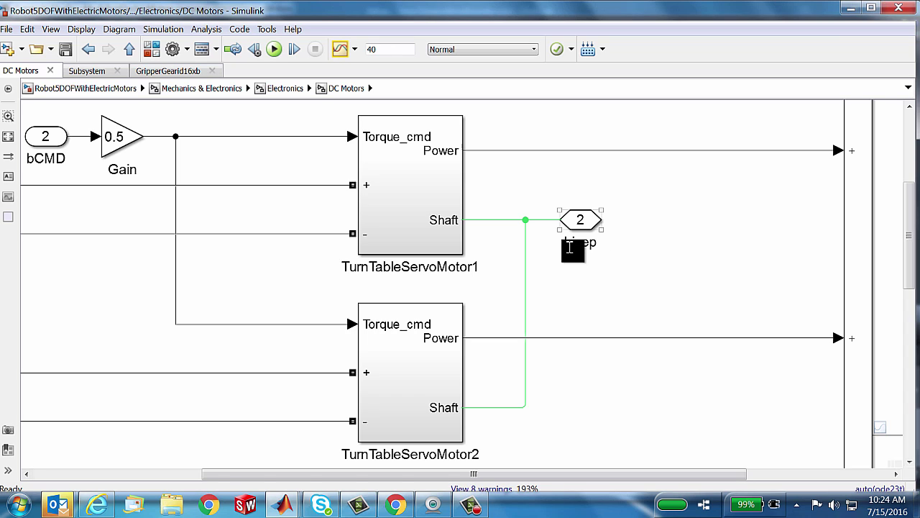
pyautogui.click(411, 201)
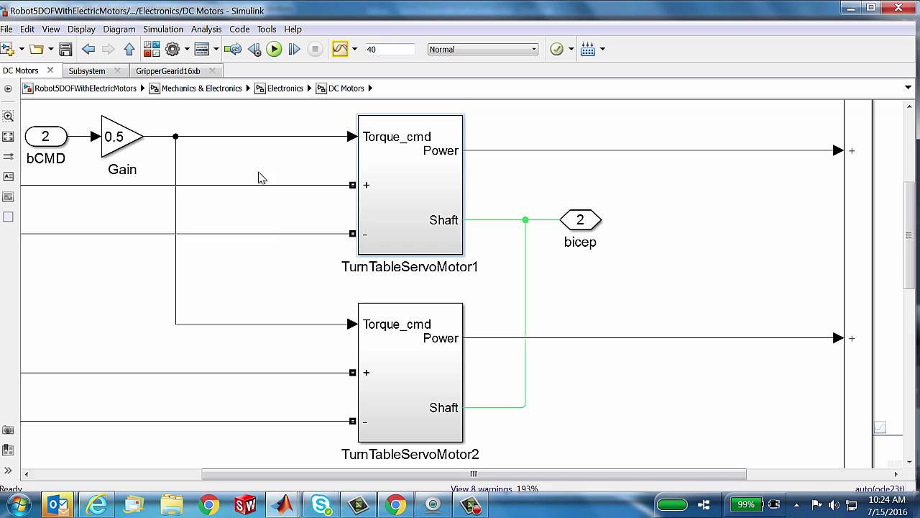
# Trace TurnTableServoMotor1's supply inputs, Shaft connection and Gain-to-Torque_cmd line.
pyautogui.moveTo(259, 172); pyautogui.dragTo(274, 254)
pyautogui.moveTo(496, 205); pyautogui.dragTo(511, 246)
pyautogui.moveTo(267, 123); pyautogui.dragTo(286, 154)
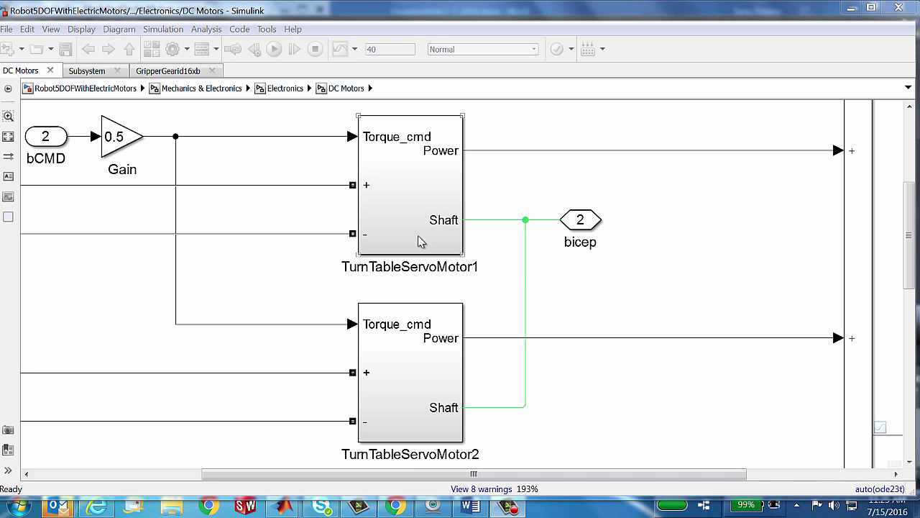
pyautogui.click(400, 225)
# Inside TurnTableServoMotor1, inspect the feedback line, PID Controller, Torque_cmd port and DC Motor block.
pyautogui.doubleClick(400, 225)
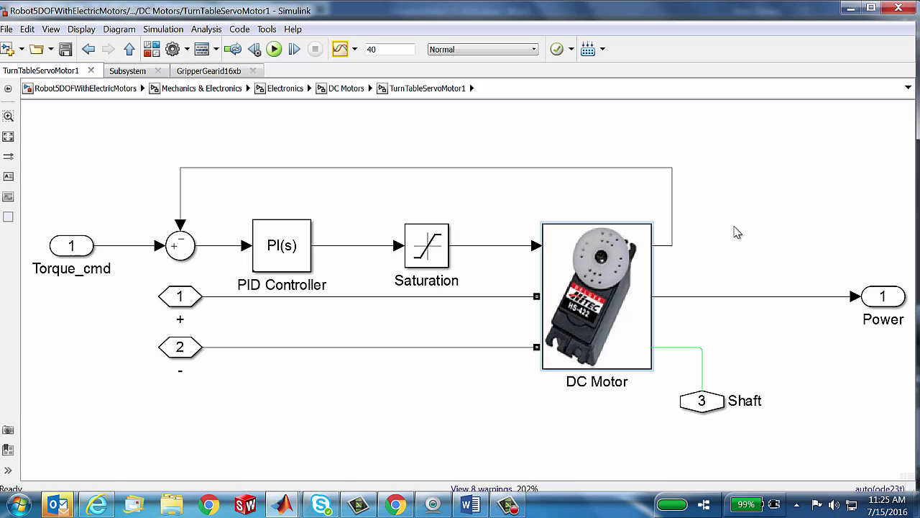
pyautogui.click(672, 217)
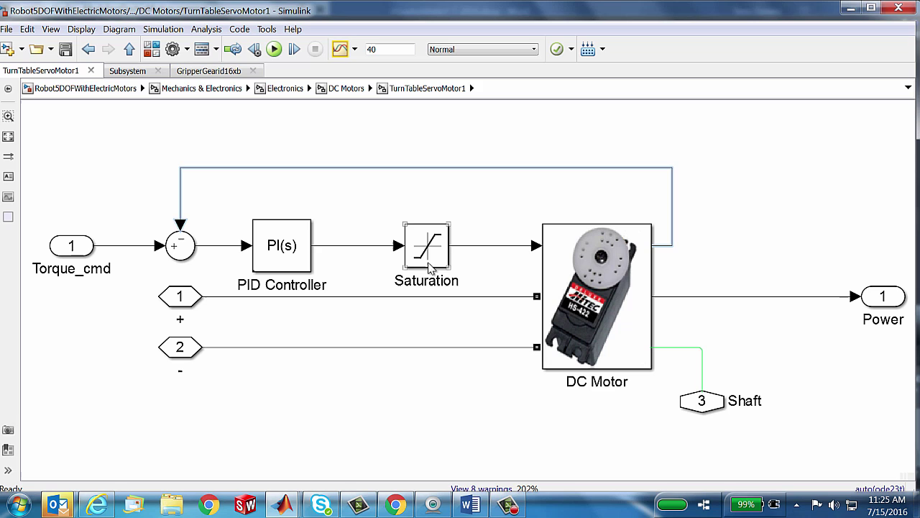
pyautogui.click(302, 250)
pyautogui.moveTo(82, 267); pyautogui.dragTo(59, 266)
pyautogui.click(149, 263)
pyautogui.click(566, 359)
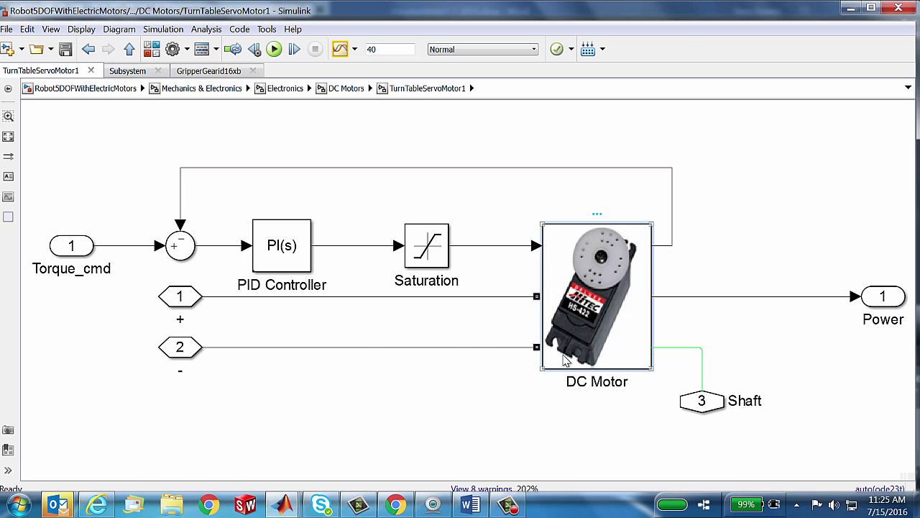
# Open the DC Motor subsystem and inspect DC Machine1, Average Voltage Bridge1 and the +/- ports.
pyautogui.doubleClick(565, 360)
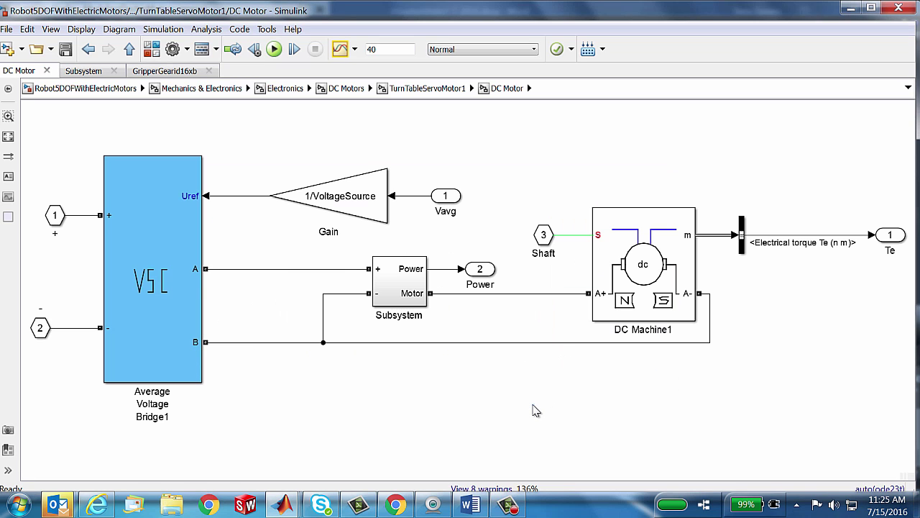
pyautogui.moveTo(532, 406)
pyautogui.click(656, 305)
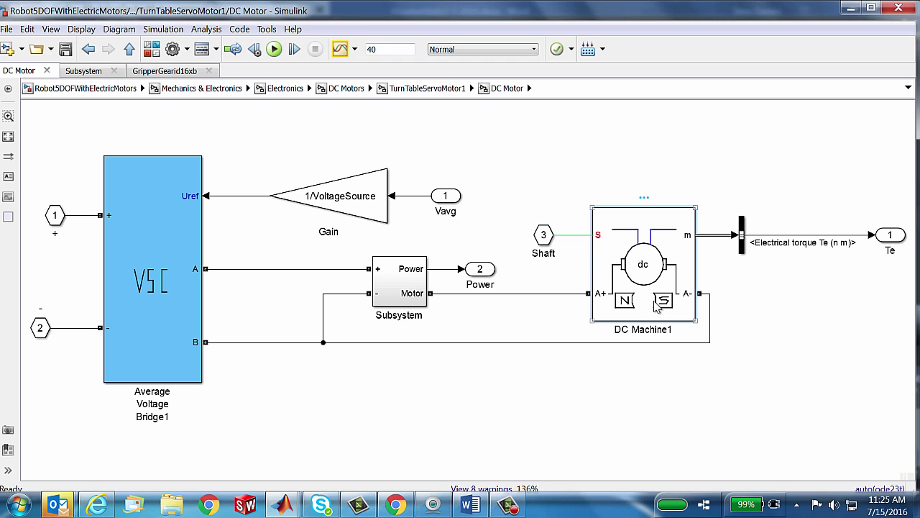
pyautogui.click(154, 343)
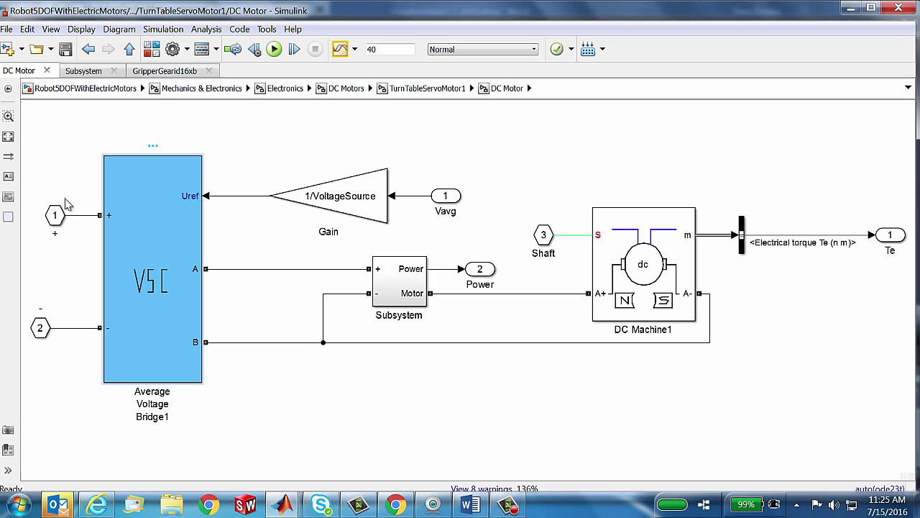
pyautogui.click(56, 219)
pyautogui.click(41, 328)
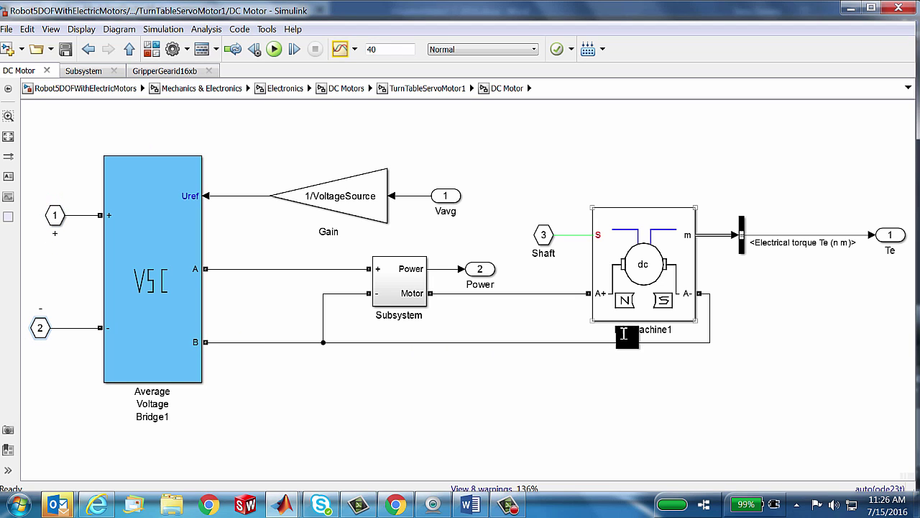
# Trace the Vavg connection between Average Voltage Bridge1 and DC Machine1.
pyautogui.click(637, 309)
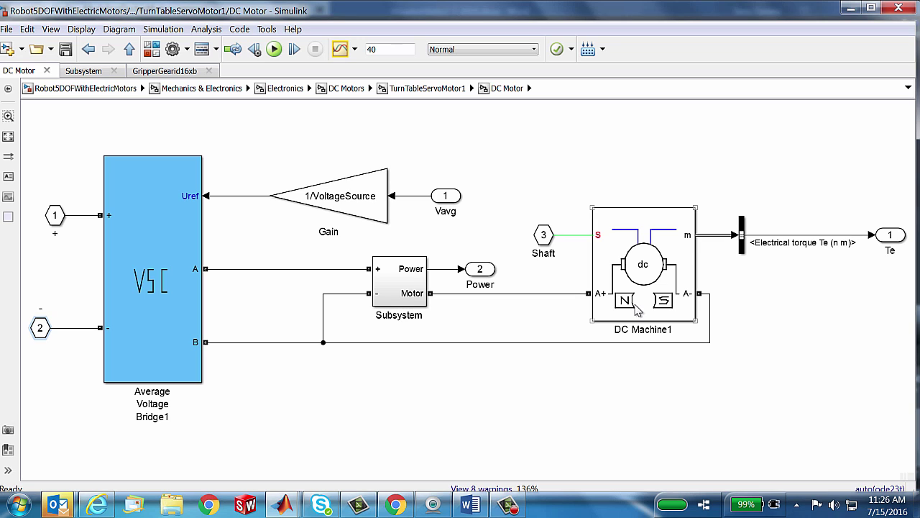
pyautogui.click(449, 210)
pyautogui.click(174, 251)
pyautogui.click(549, 338)
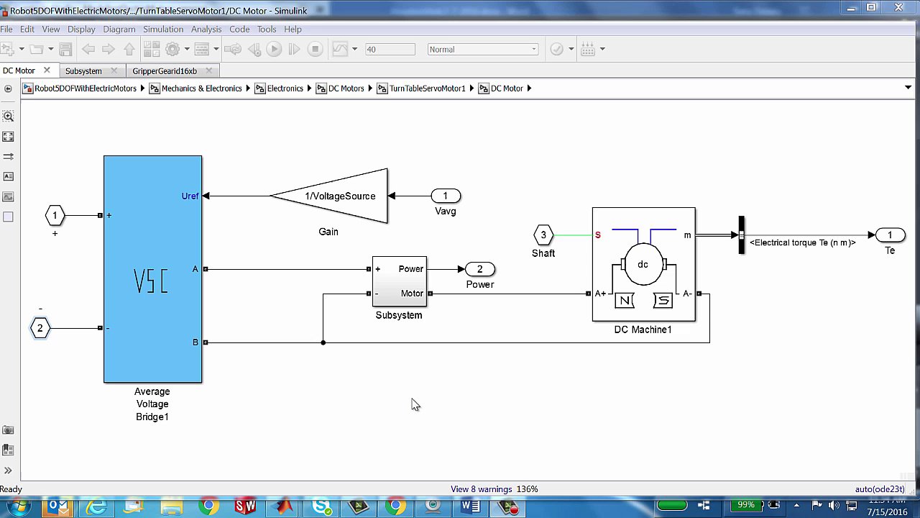
pyautogui.click(173, 307)
pyautogui.click(642, 304)
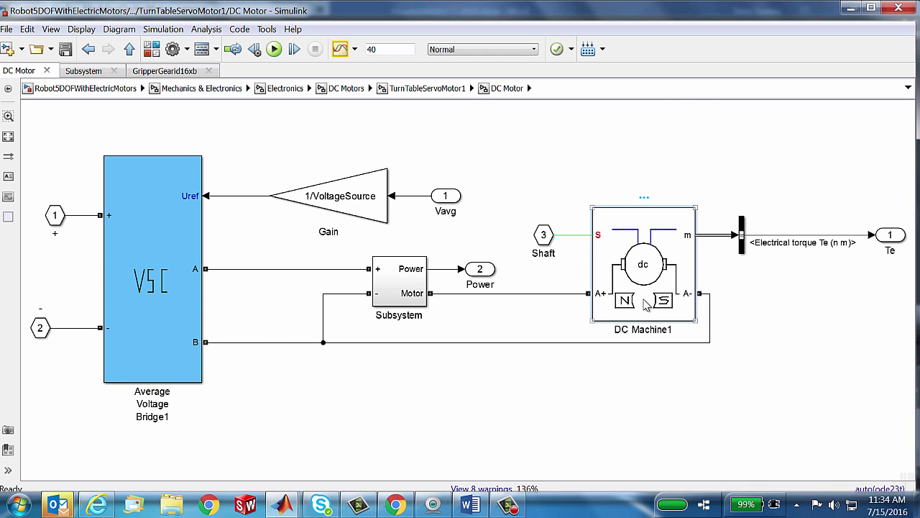
# Look under DC Machine1's mask and fit its diagram to the window.
pyautogui.rightClick(610, 315)
pyautogui.moveTo(644, 286)
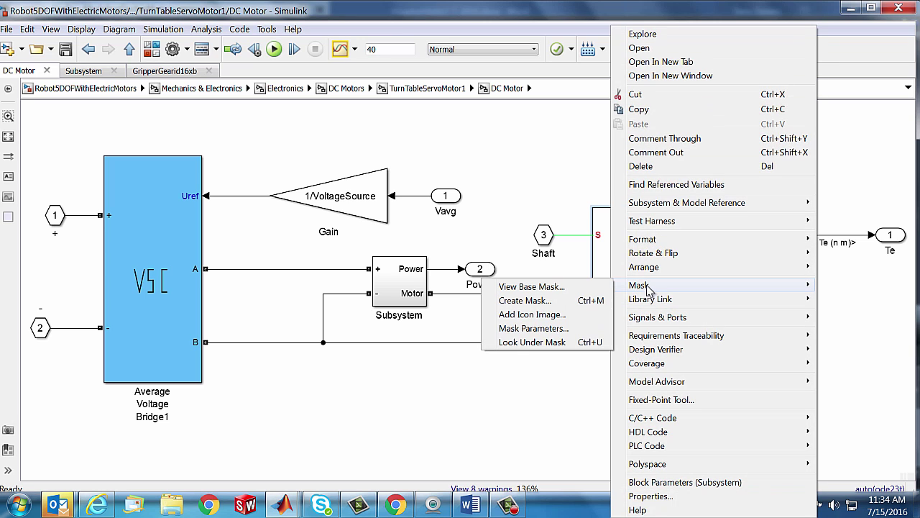
pyautogui.click(532, 344)
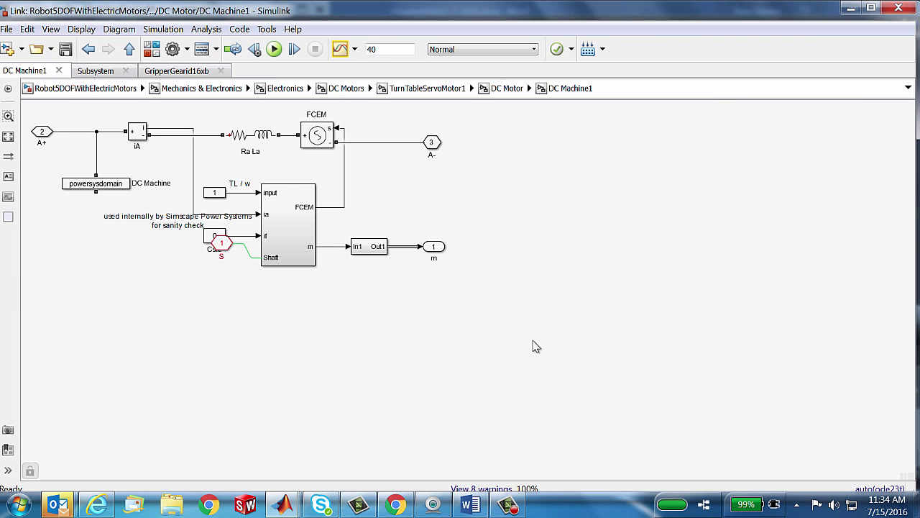
pyautogui.press('space')
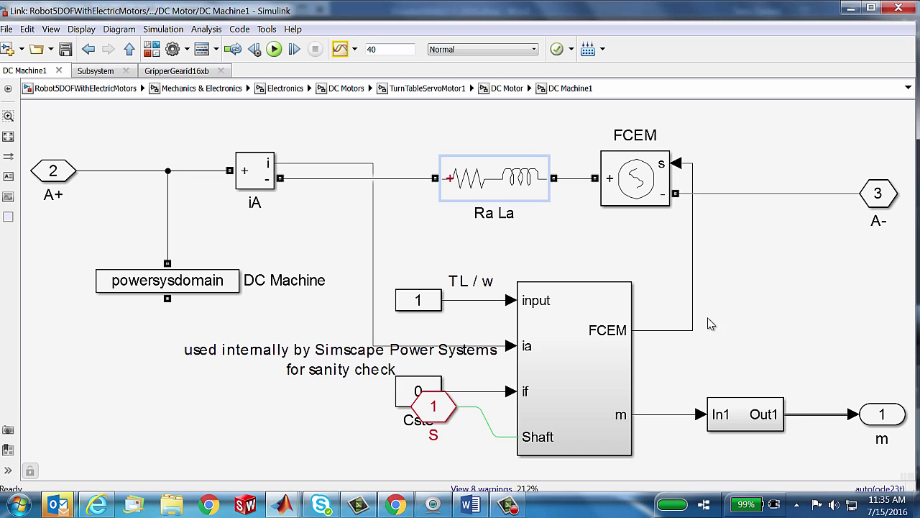
# Inspect the FCEM source, its wiring and iA measurement, then place a copy of the S goto tag.
pyautogui.click(692, 306)
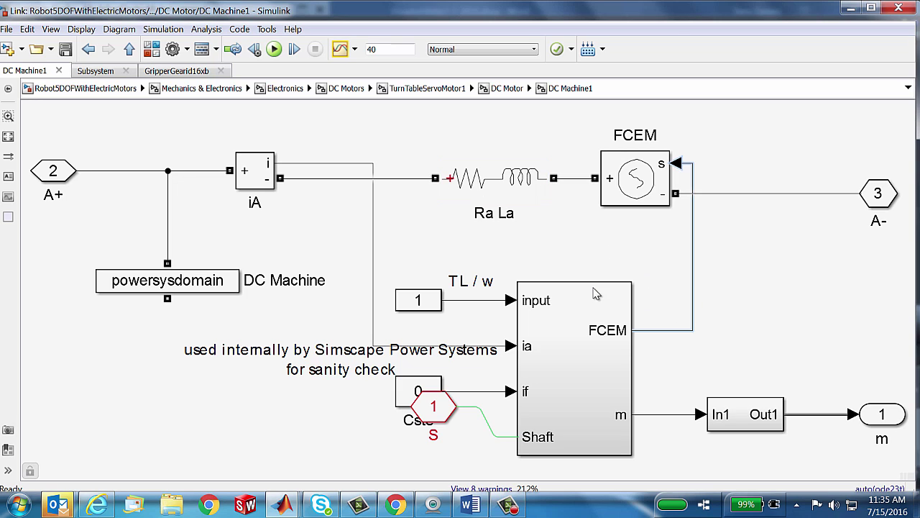
pyautogui.click(257, 179)
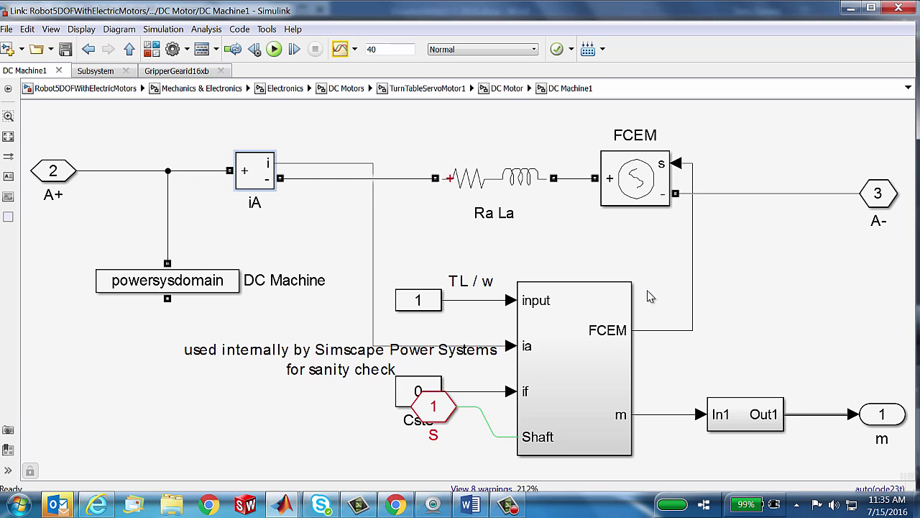
pyautogui.click(633, 193)
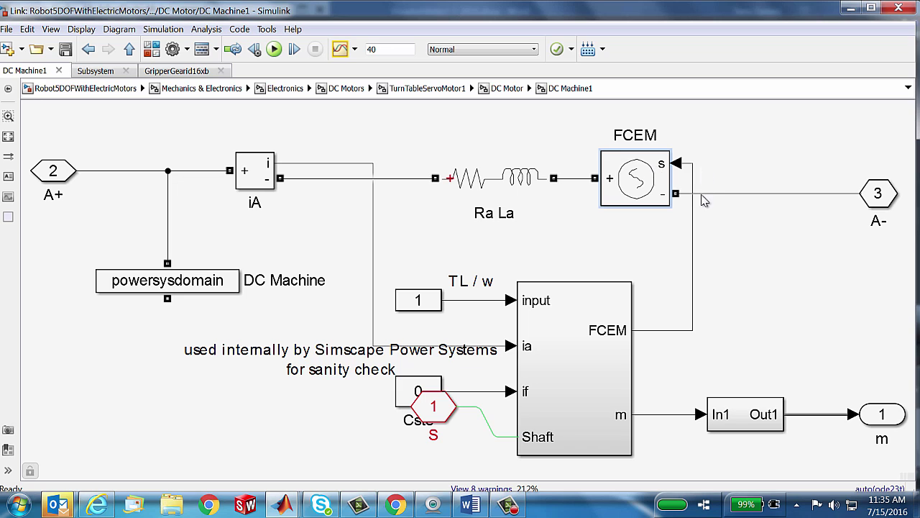
pyautogui.click(694, 237)
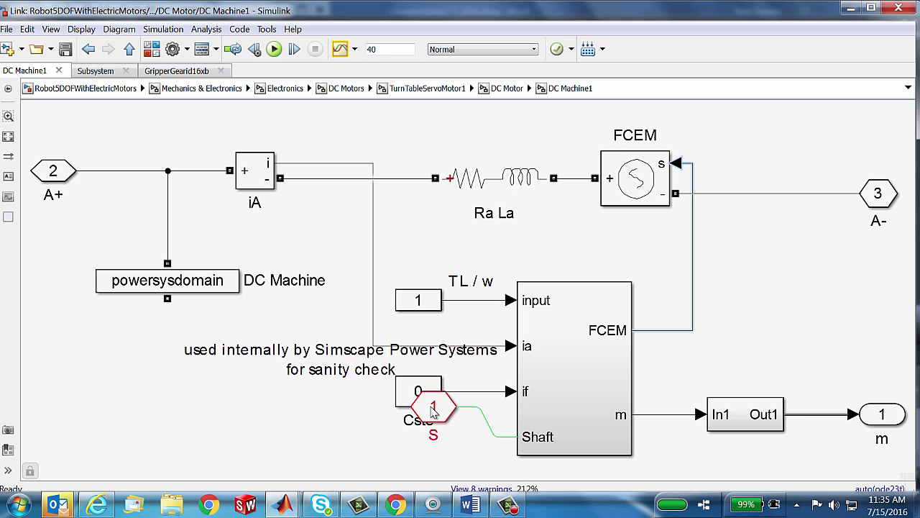
pyautogui.moveTo(435, 410); pyautogui.dragTo(380, 448)
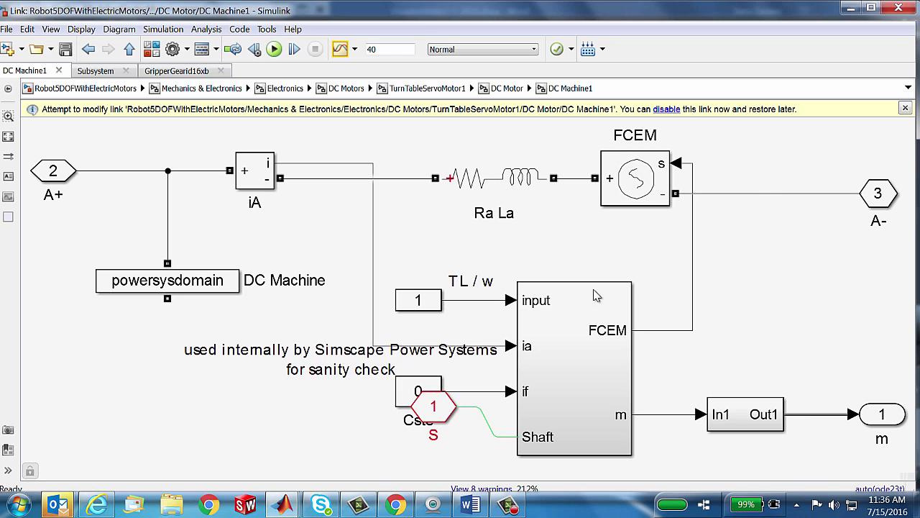
# Disable DC Machine1's library link and move the S goto tag below the Cste block.
pyautogui.click(666, 111)
pyautogui.click(435, 408)
pyautogui.moveTo(435, 408); pyautogui.dragTo(328, 438)
pyautogui.click(685, 351)
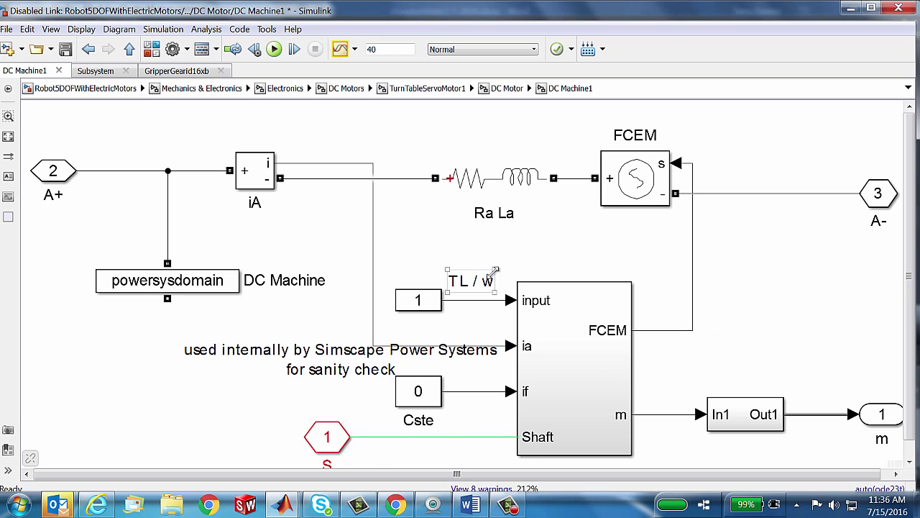
pyautogui.click(473, 184)
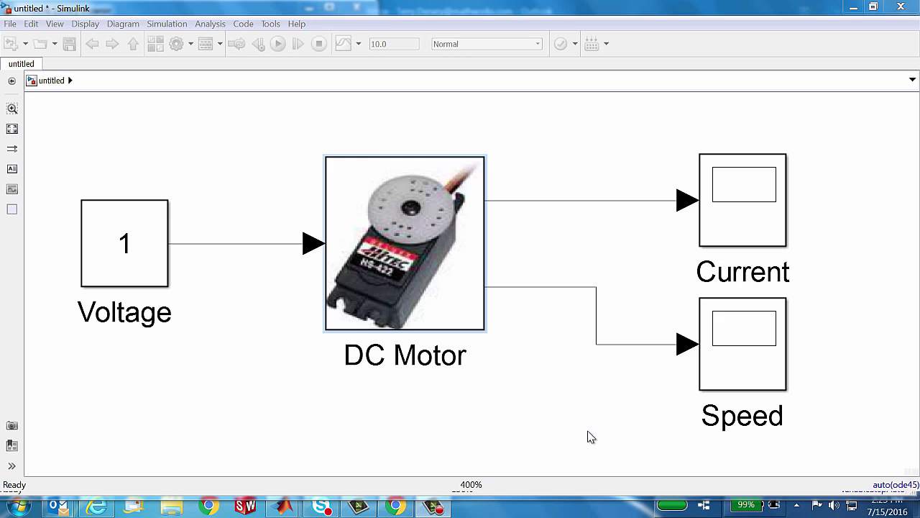
# Simulate the Voltage–DC Motor model and review the Current and Speed scope plots.
pyautogui.click(268, 152)
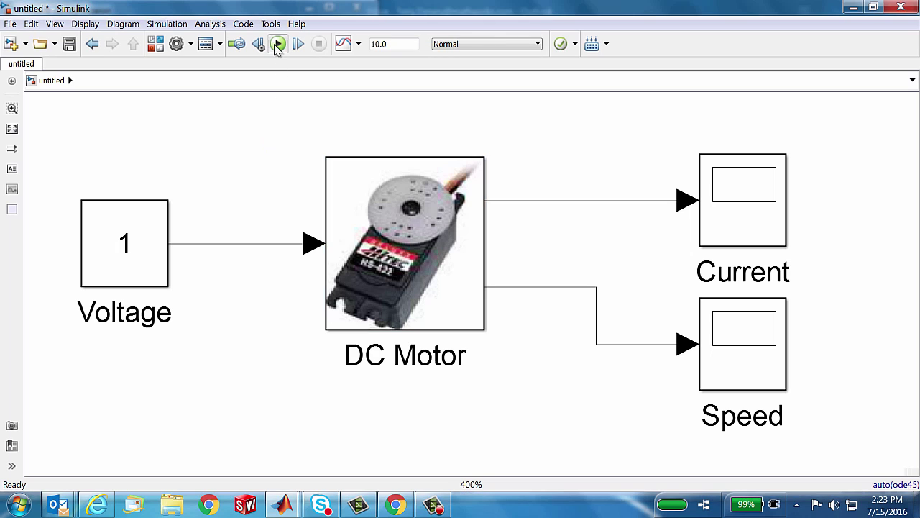
pyautogui.click(278, 44)
pyautogui.click(137, 282)
pyautogui.doubleClick(735, 212)
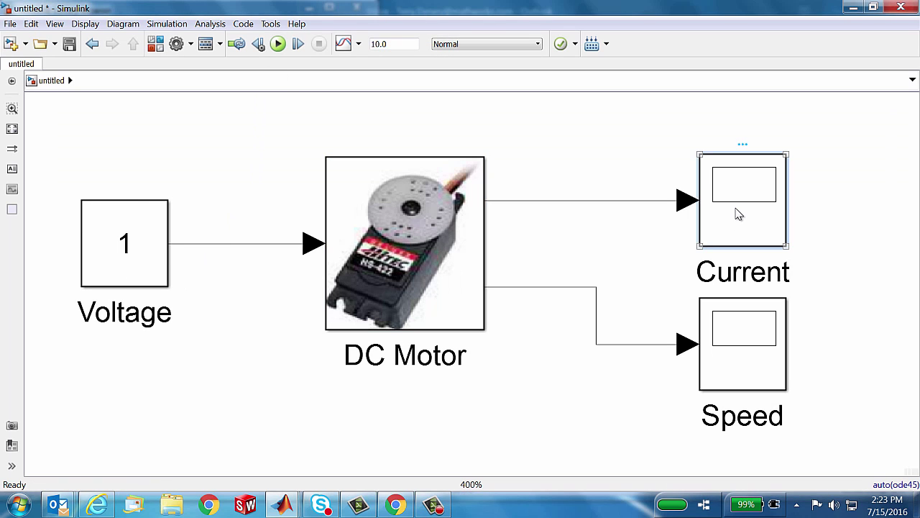
pyautogui.click(644, 59)
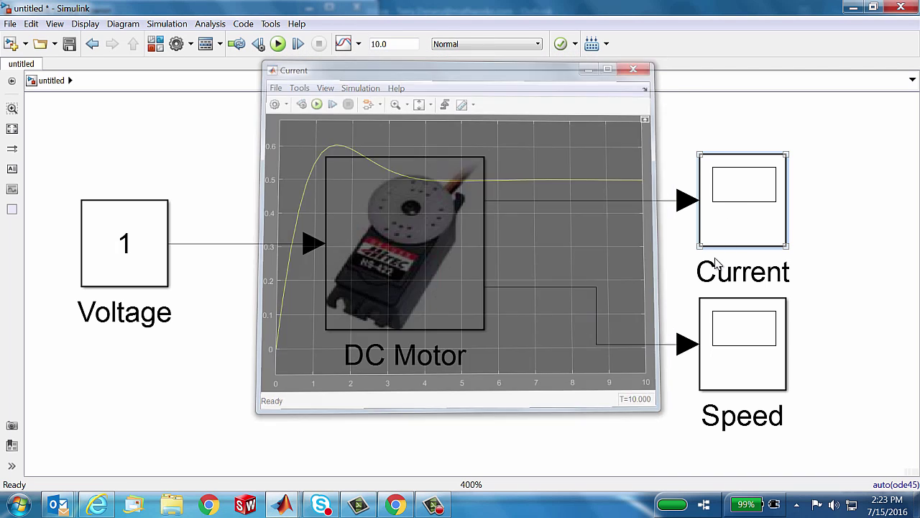
pyautogui.click(734, 331)
pyautogui.doubleClick(733, 331)
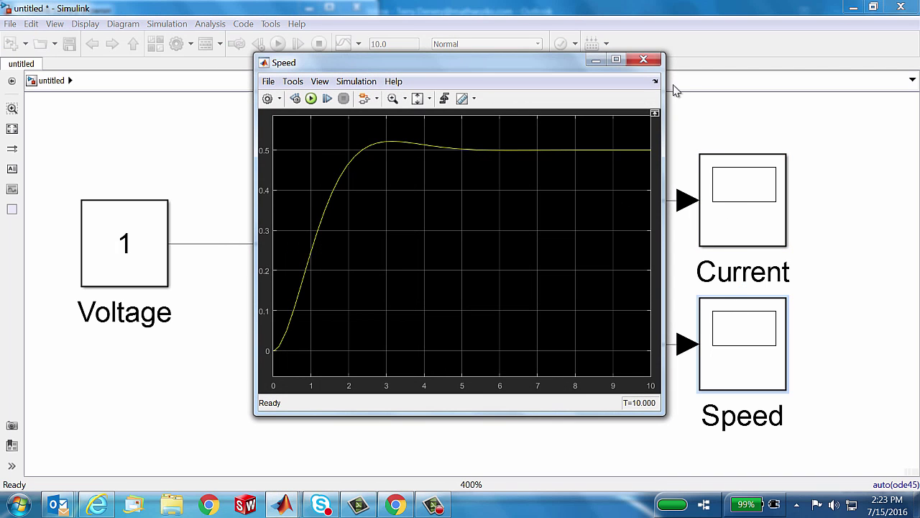
pyautogui.click(658, 44)
# Open the DC Motor subsystem and examine its Gain/Integrator current loop and damping feedback.
pyautogui.doubleClick(405, 246)
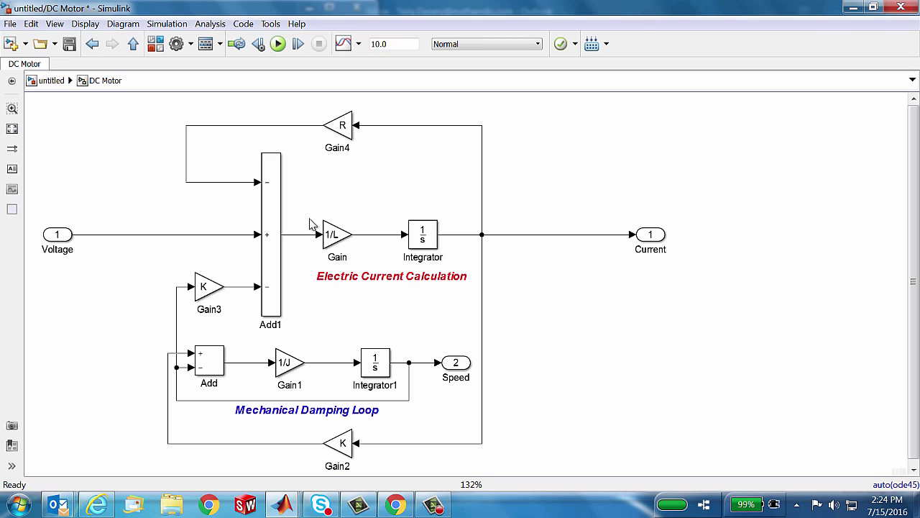
pyautogui.moveTo(299, 219); pyautogui.dragTo(437, 253)
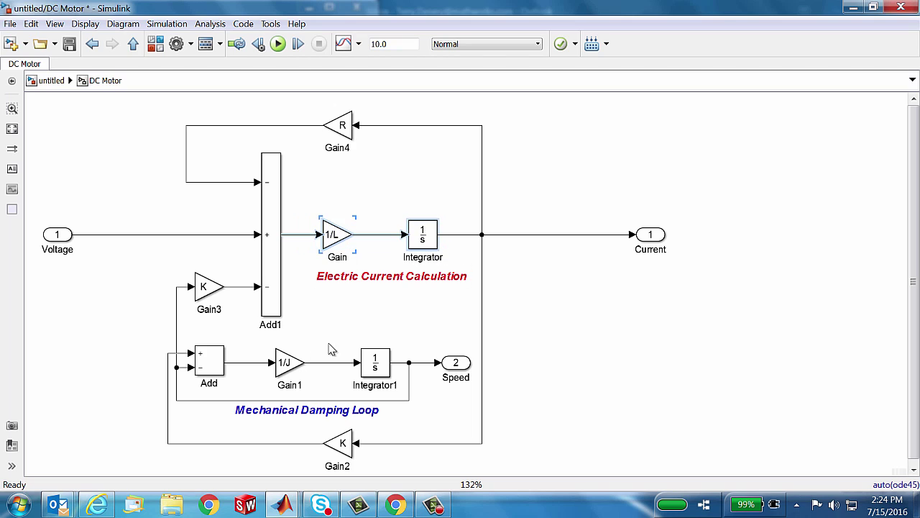
pyautogui.click(408, 371)
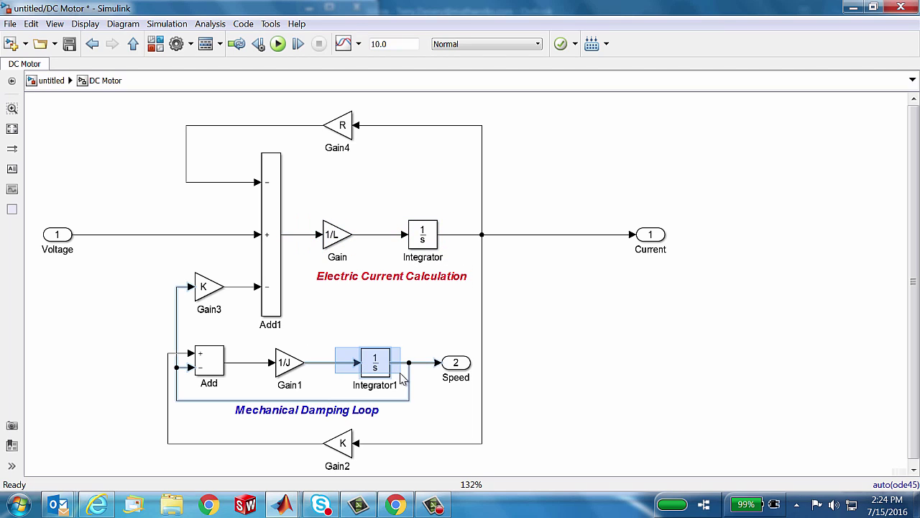
pyautogui.click(589, 376)
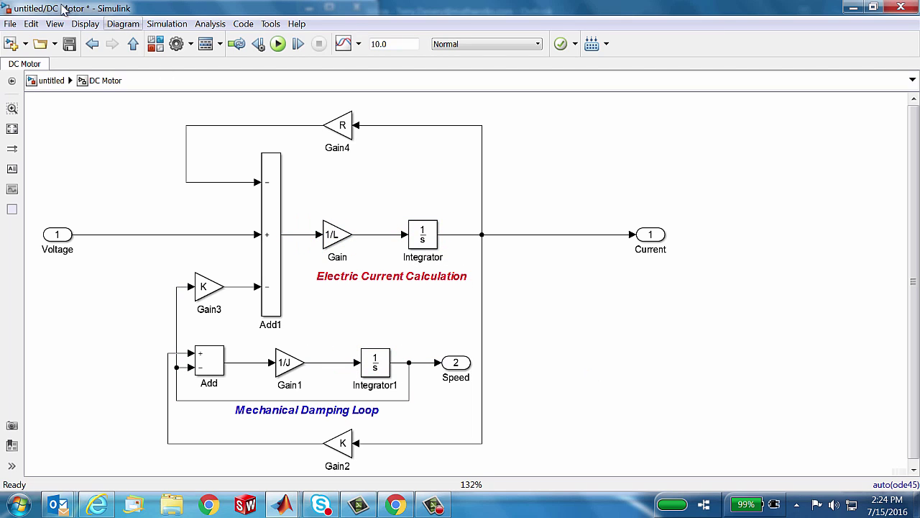
# Create blank model untitled1 beside the Library Browser listing the Sources blocks.
pyautogui.click(10, 45)
pyautogui.moveTo(242, 100); pyautogui.dragTo(410, 92)
pyautogui.click(402, 130)
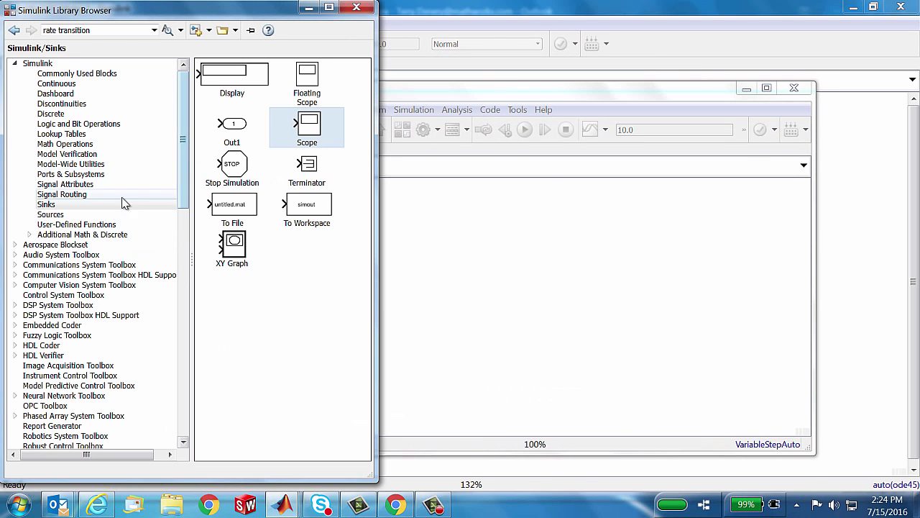
pyautogui.click(61, 214)
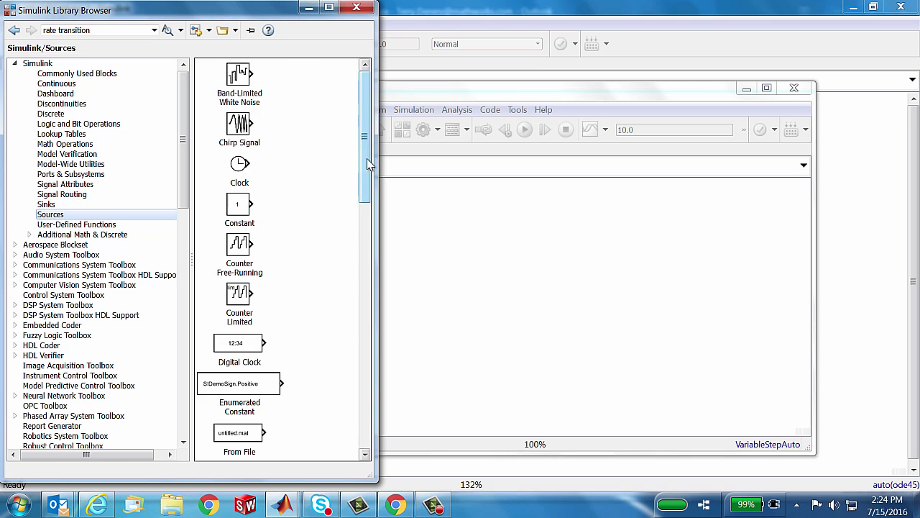
pyautogui.moveTo(367, 166); pyautogui.dragTo(364, 432)
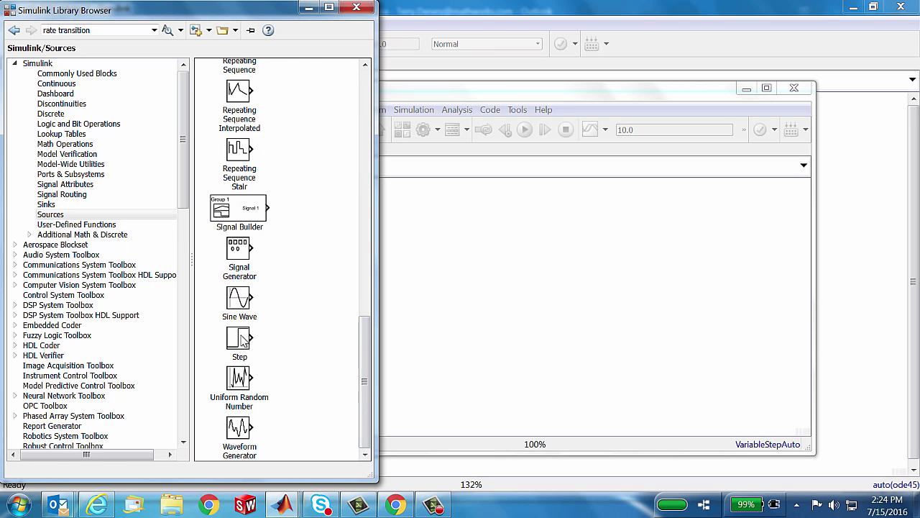
# Add Step, Gain and Integrator blocks and connect Step's output to Gain.
pyautogui.moveTo(242, 340); pyautogui.dragTo(432, 310)
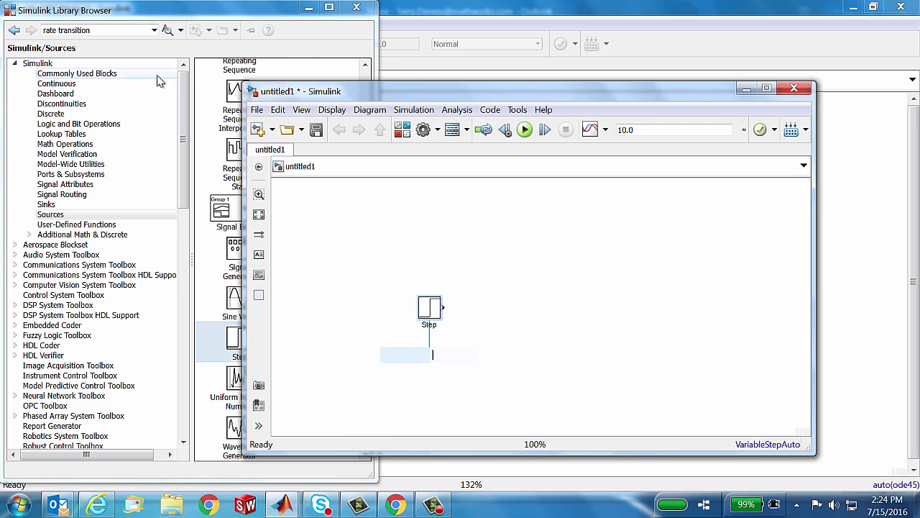
pyautogui.click(102, 75)
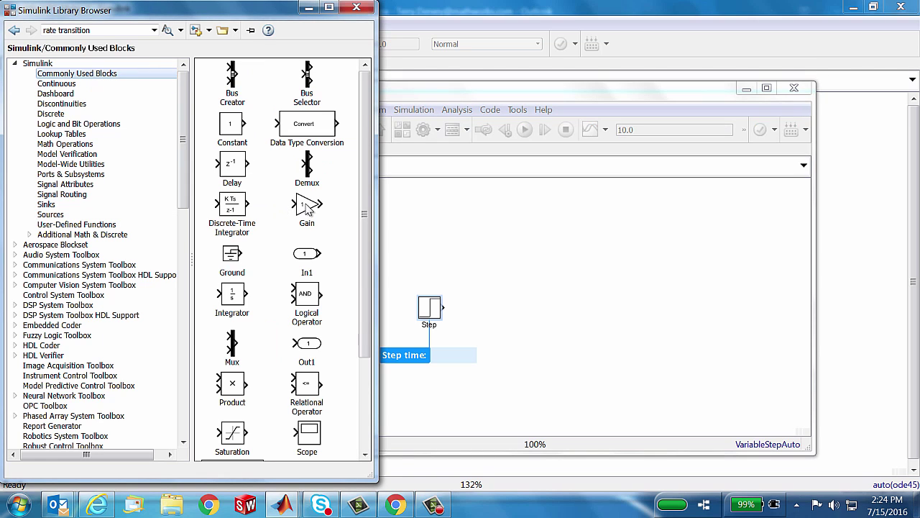
pyautogui.moveTo(307, 208); pyautogui.dragTo(511, 309)
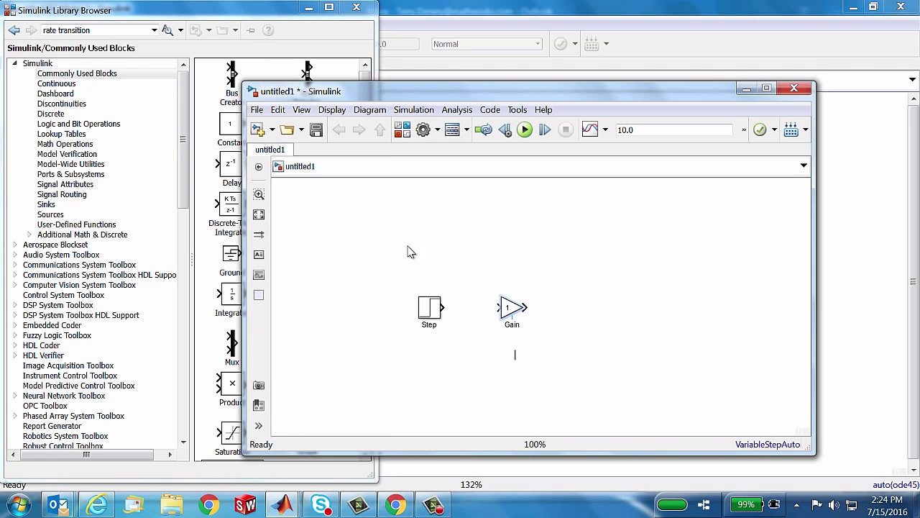
pyautogui.click(237, 201)
pyautogui.moveTo(239, 298); pyautogui.dragTo(595, 319)
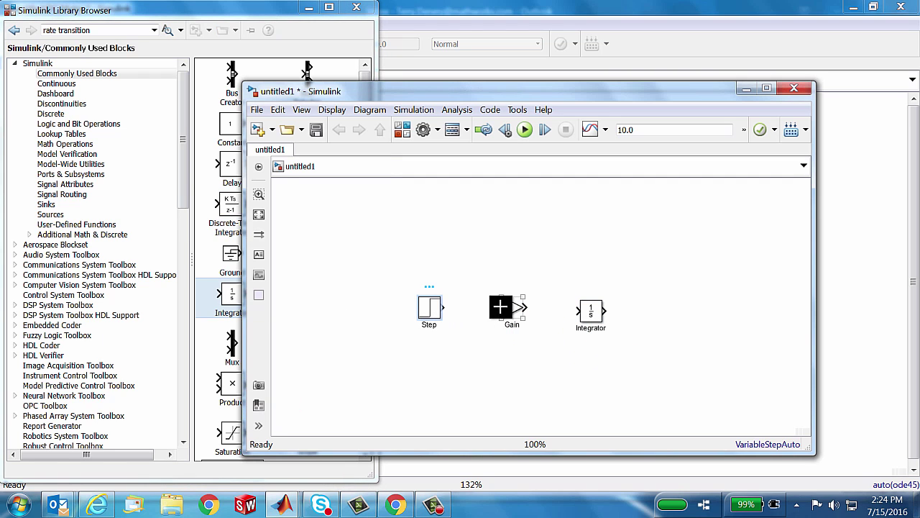
pyautogui.moveTo(445, 306)
pyautogui.mouseDown()
pyautogui.moveTo(589, 317)
pyautogui.moveTo(584, 310)
pyautogui.mouseUp()
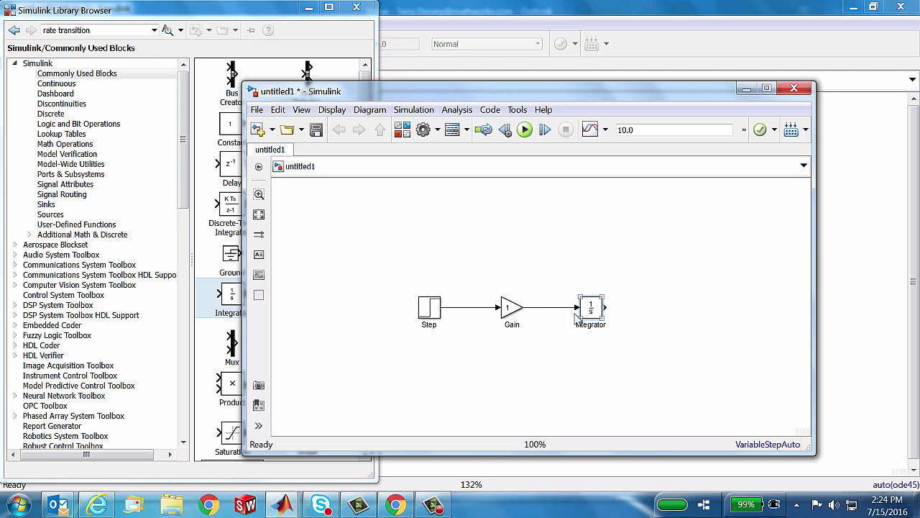
# Add a Scope after the Integrator, wire it, and run the simulation.
pyautogui.click(71, 205)
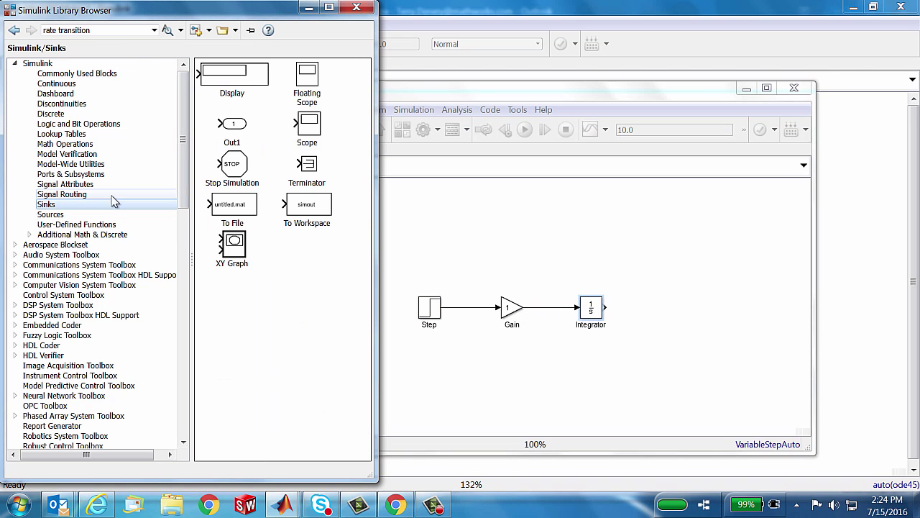
pyautogui.moveTo(307, 128); pyautogui.dragTo(671, 311)
pyautogui.moveTo(602, 307); pyautogui.dragTo(667, 308)
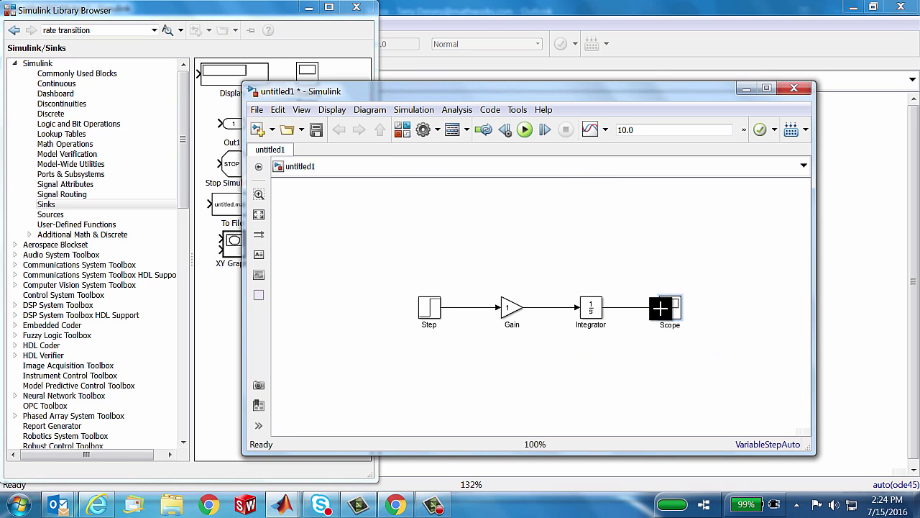
pyautogui.click(524, 129)
# Check the ramp in the Scope, then paste a second Integrator onto the line before the Scope.
pyautogui.doubleClick(669, 309)
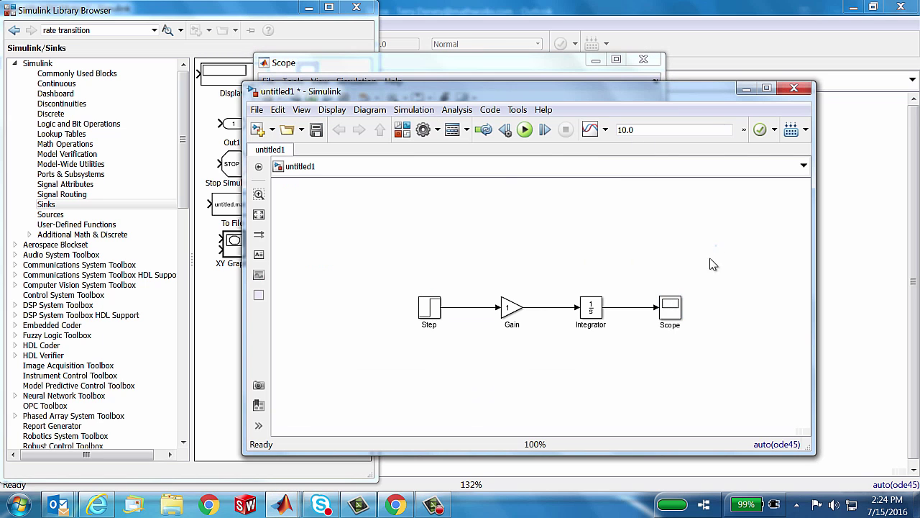
pyautogui.click(716, 246)
pyautogui.hotkey('ctrl', 'v')
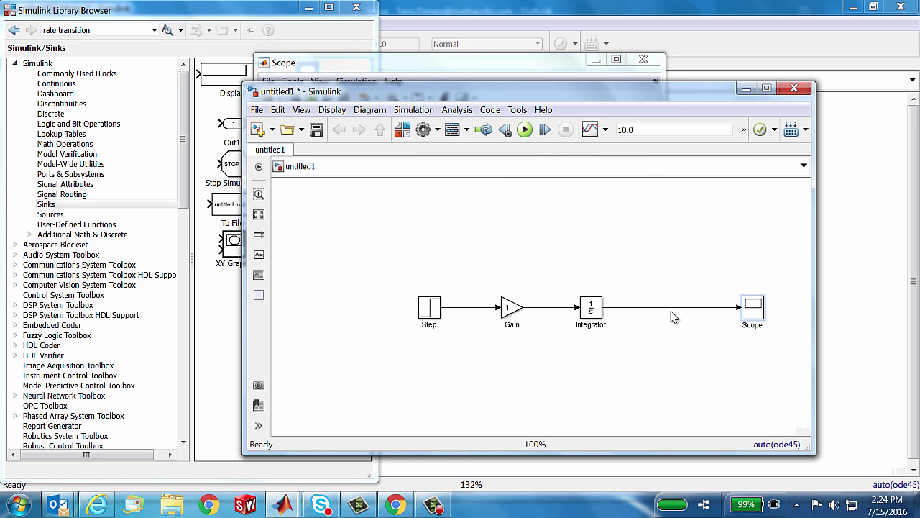
pyautogui.moveTo(687, 308); pyautogui.dragTo(693, 308)
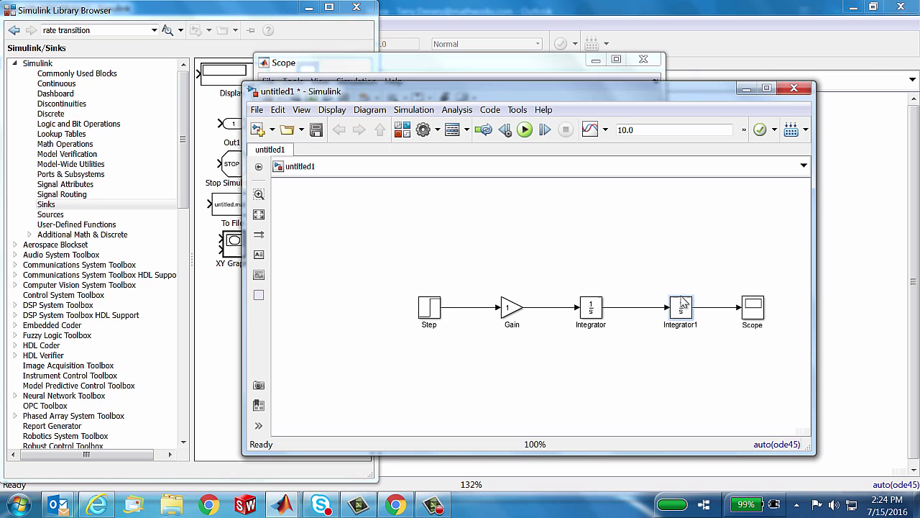
# Rerun the simulation and view the Scope's parabolic curve reaching 40.
pyautogui.click(525, 129)
pyautogui.click(752, 314)
pyautogui.doubleClick(753, 314)
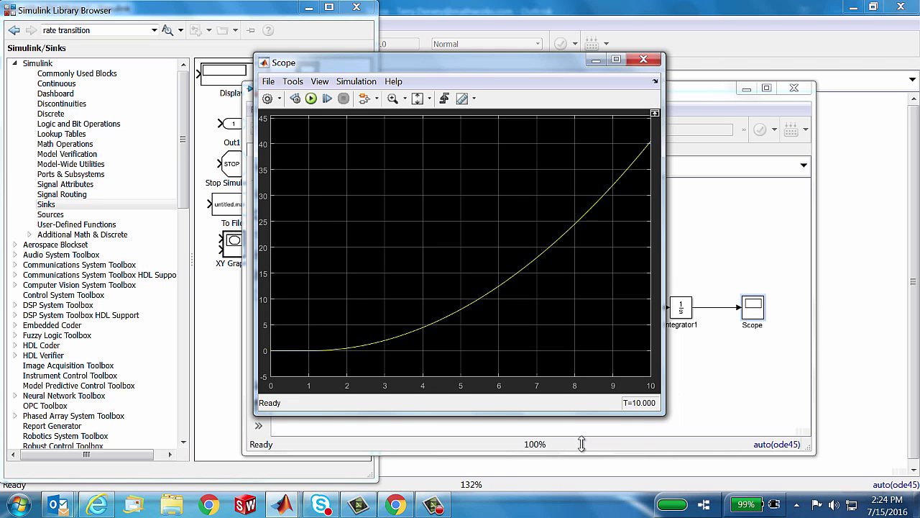
# In the DC Motor subsystem, delete the Mechanical Damping Loop blocks and annotation, leaving Gain2 and Gain3 unconnected.
pyautogui.moveTo(291, 508)
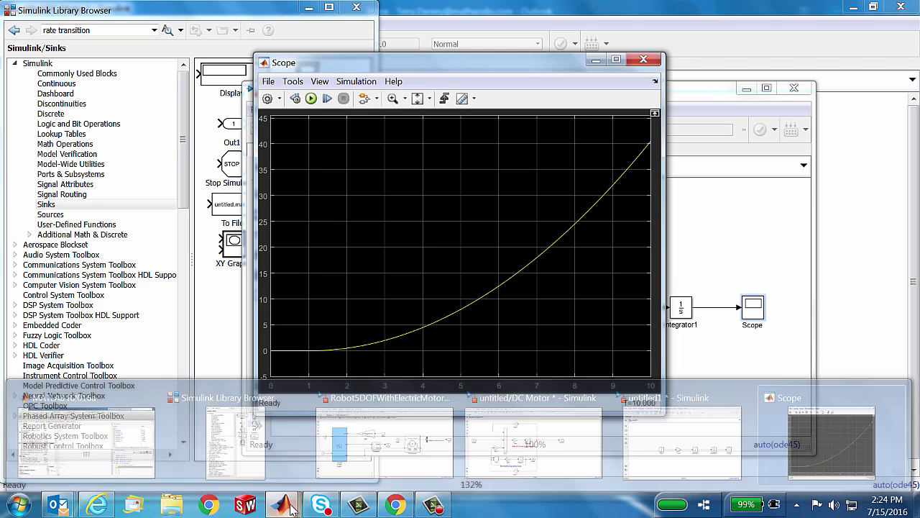
pyautogui.click(557, 460)
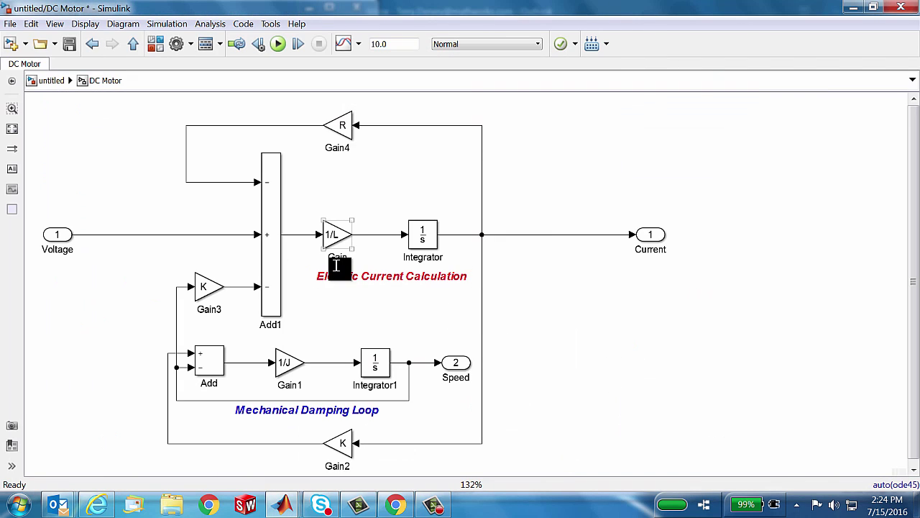
pyautogui.click(576, 384)
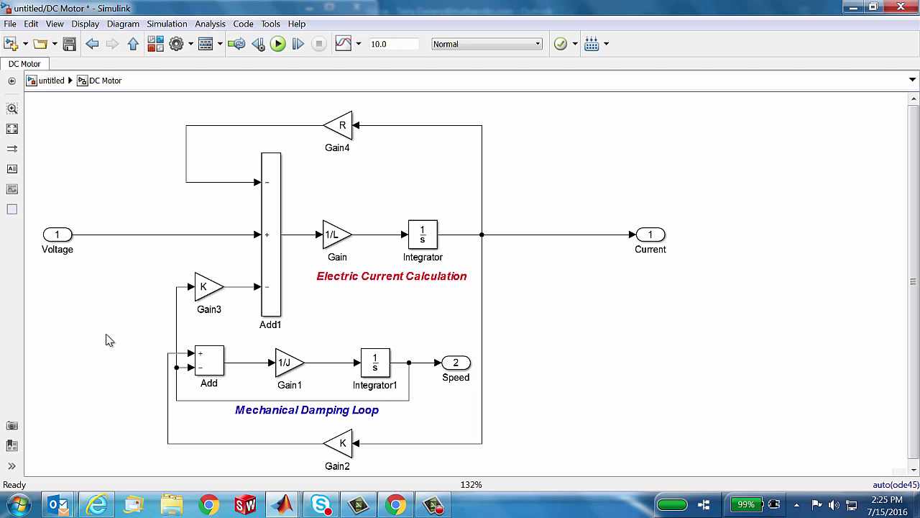
pyautogui.moveTo(106, 334); pyautogui.dragTo(470, 408)
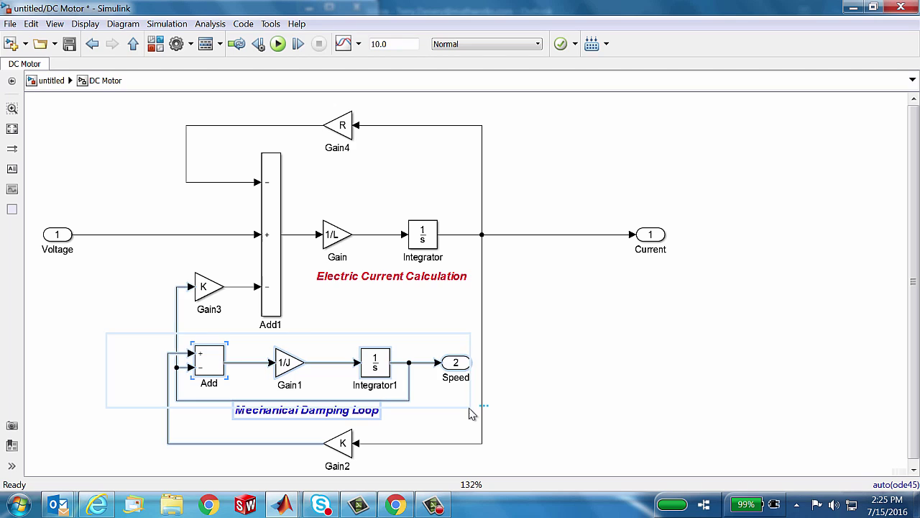
pyautogui.press('Delete')
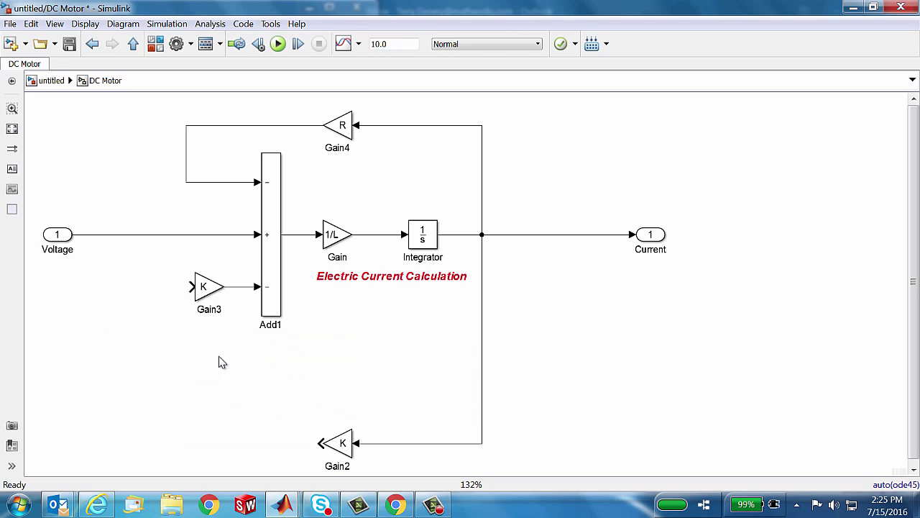
# Add a second inport feeding Gain3 and name it Velocity.
pyautogui.moveTo(54, 246); pyautogui.dragTo(185, 288)
pyautogui.click(154, 301)
pyautogui.doubleClick(121, 303)
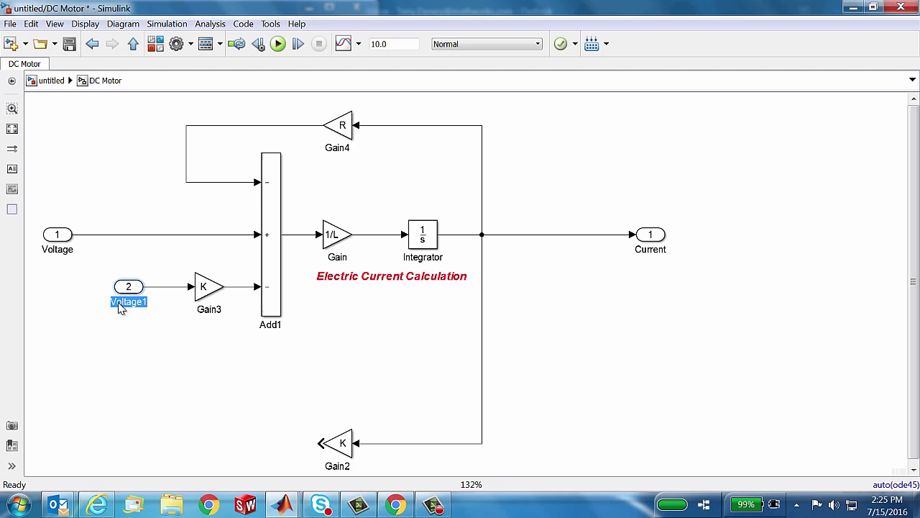
pyautogui.write('Vel')
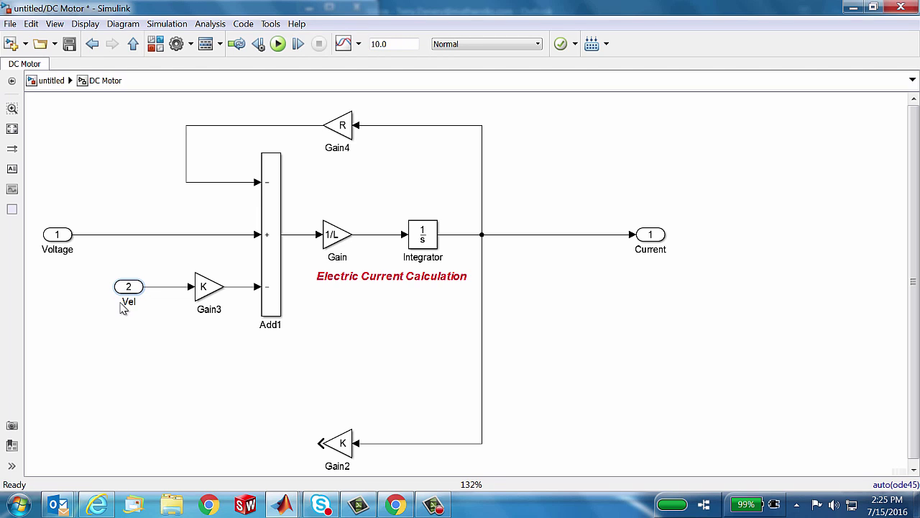
pyautogui.write('ocity')
pyautogui.click(152, 308)
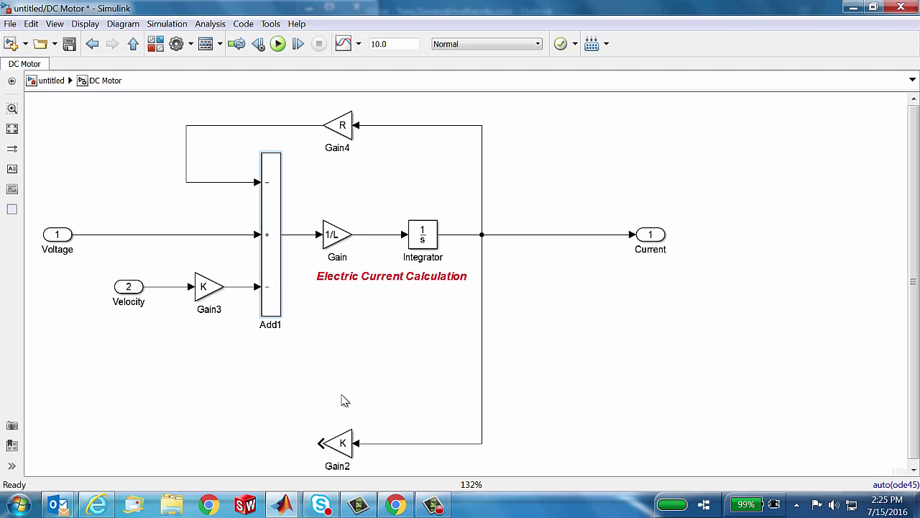
# Add a second outport wired from Gain2 and name it Torque.
pyautogui.moveTo(650, 235); pyautogui.dragTo(227, 455)
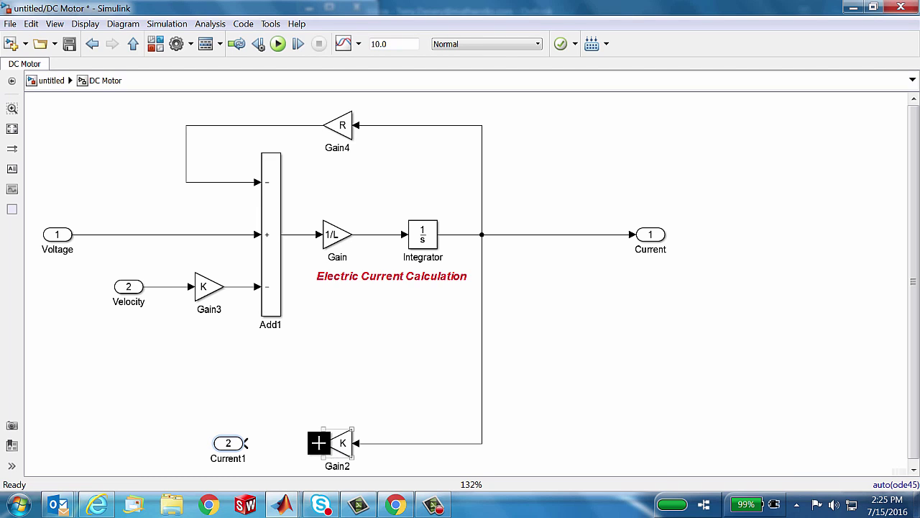
pyautogui.moveTo(320, 443); pyautogui.dragTo(247, 443)
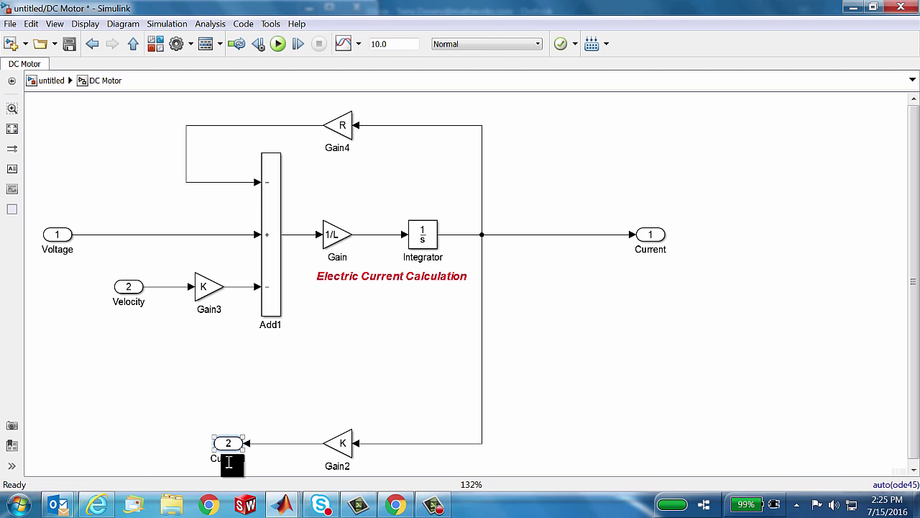
pyautogui.doubleClick(240, 459)
pyautogui.write('Torque')
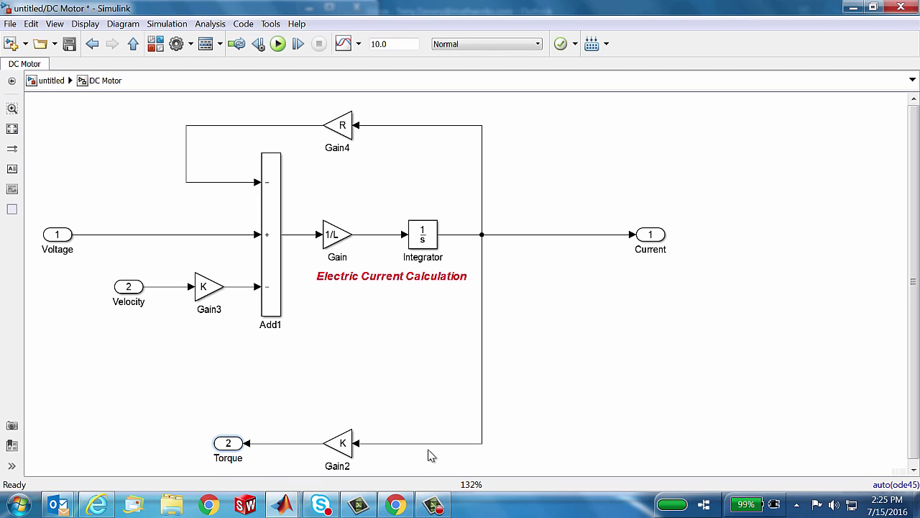
pyautogui.click(429, 445)
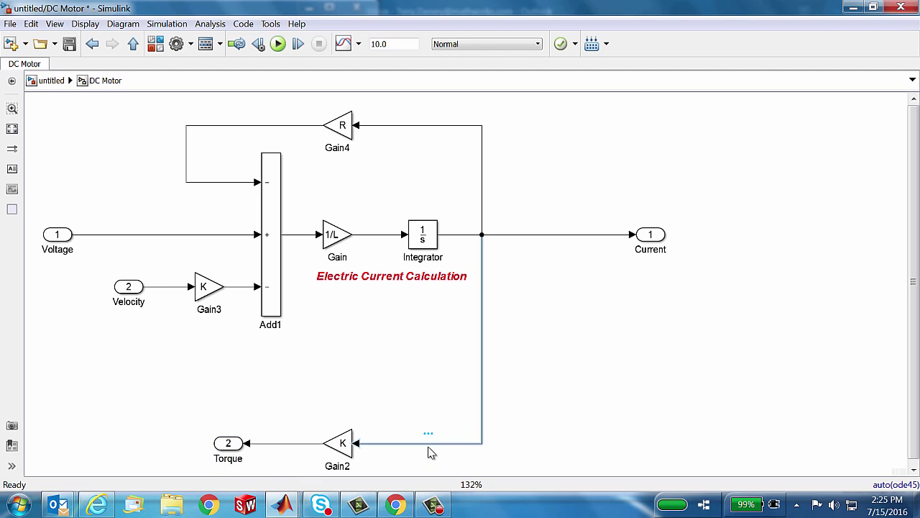
# Remove the image('motor.jpg') command from the DC Motor mask so its port labels show.
pyautogui.press('Escape')
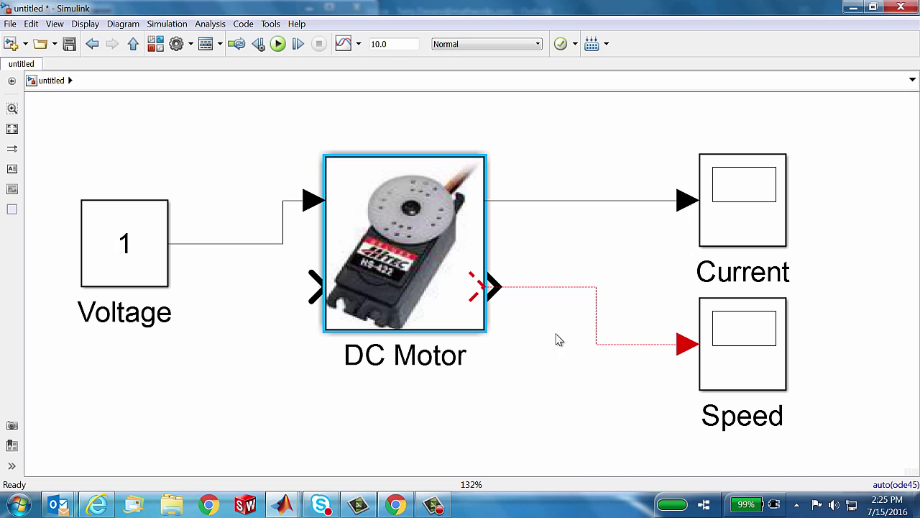
pyautogui.click(381, 298)
pyautogui.rightClick(381, 299)
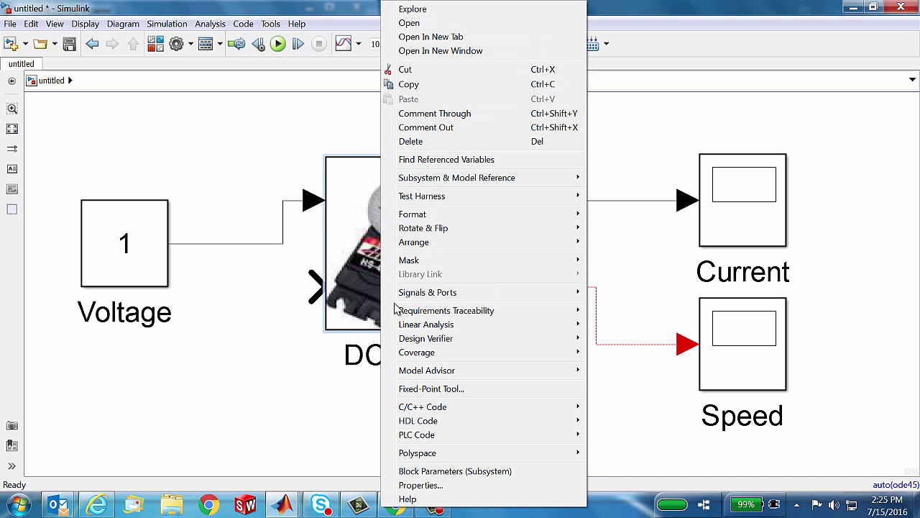
pyautogui.moveTo(430, 265)
pyautogui.click(624, 263)
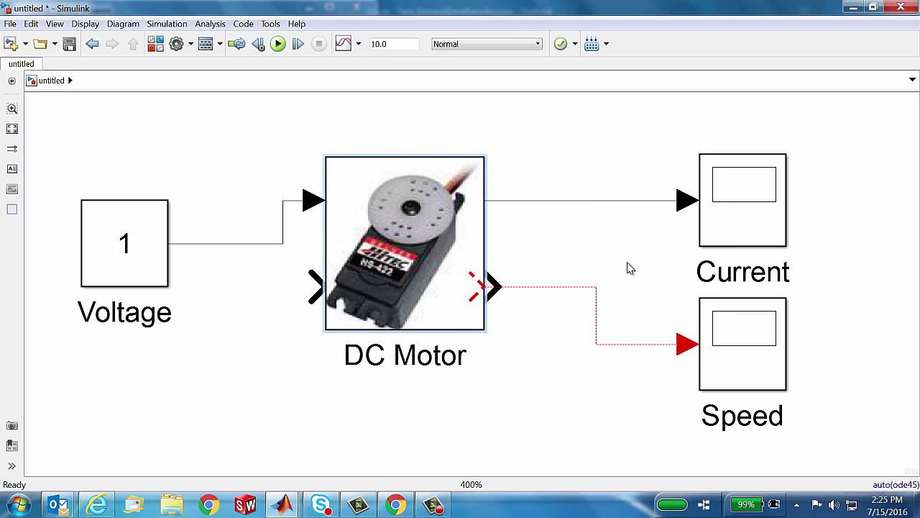
pyautogui.moveTo(294, 108); pyautogui.dragTo(169, 114)
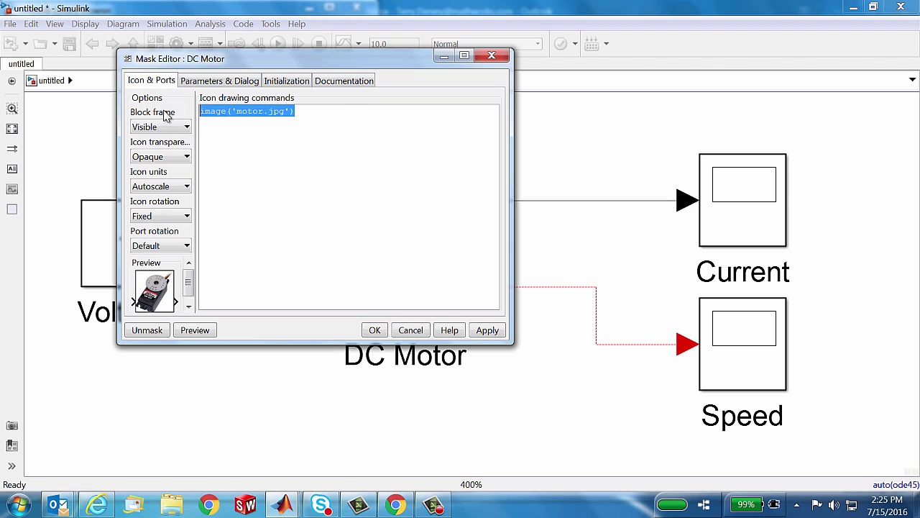
pyautogui.press('Delete')
pyautogui.click(374, 330)
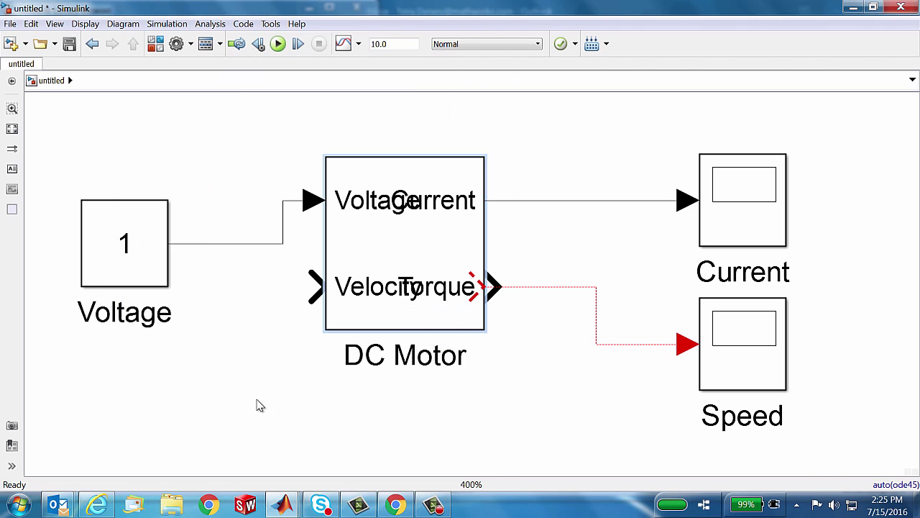
# Widen the DC Motor block and delete the broken line to the Speed scope.
pyautogui.moveTo(483, 327); pyautogui.dragTo(637, 363)
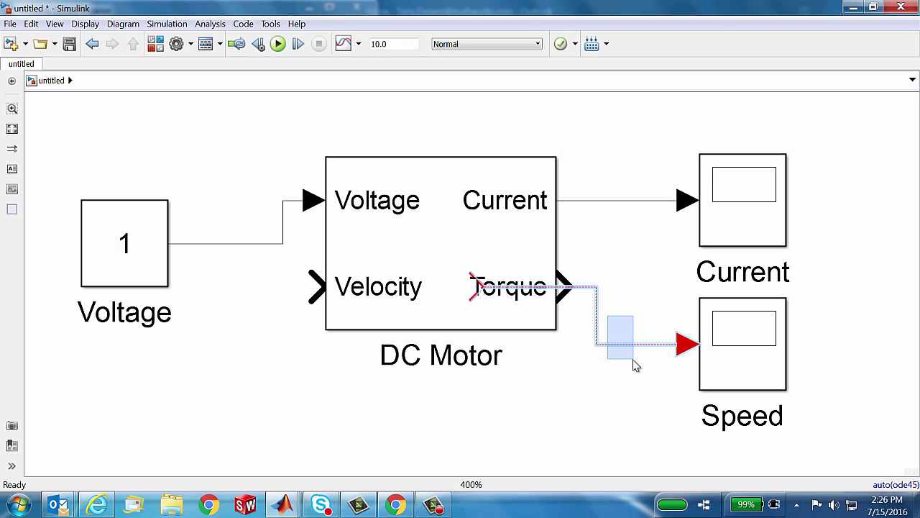
pyautogui.press('Delete')
pyautogui.click(355, 319)
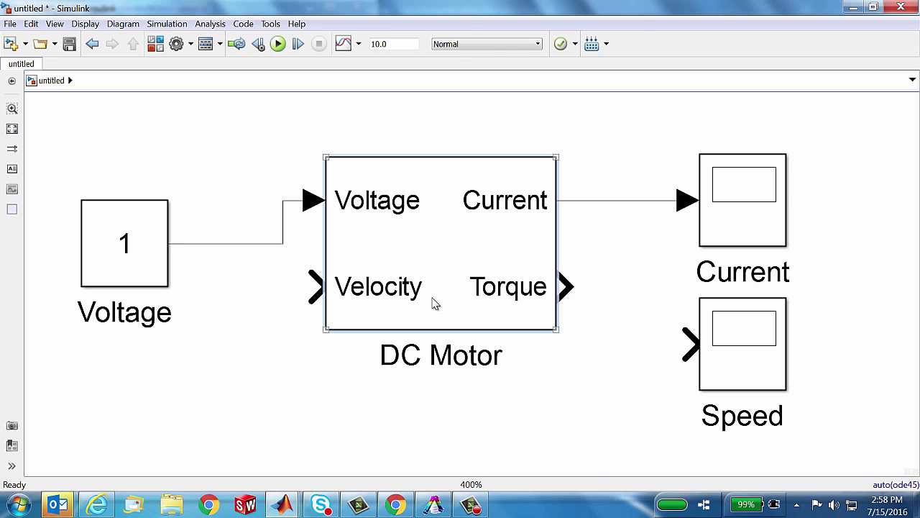
# Copy the DC Motor block and paste it inside the NXRobot3_x_b subsystem.
pyautogui.rightClick(432, 302)
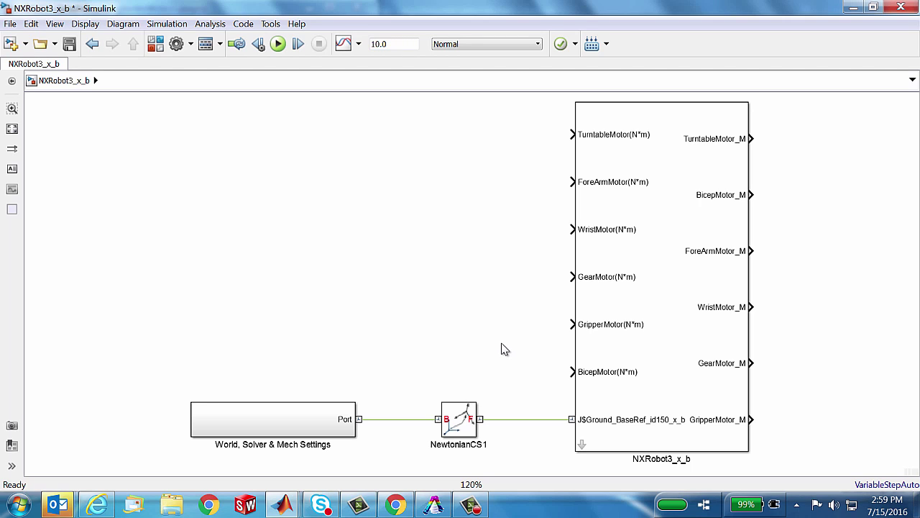
pyautogui.click(582, 444)
pyautogui.doubleClick(582, 445)
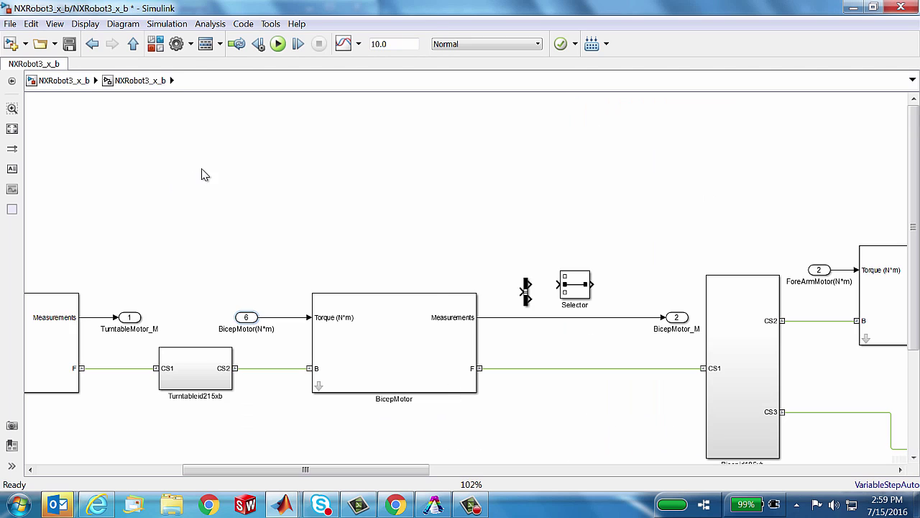
pyautogui.rightClick(202, 174)
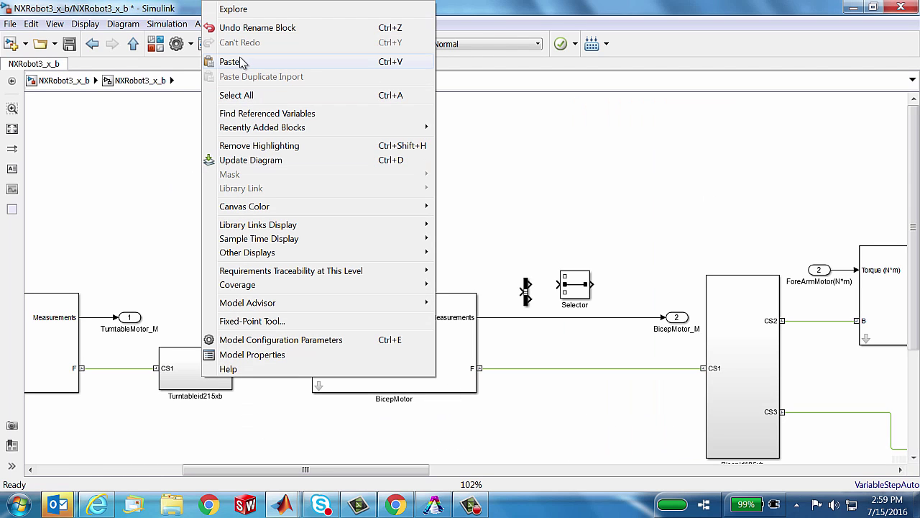
pyautogui.click(230, 62)
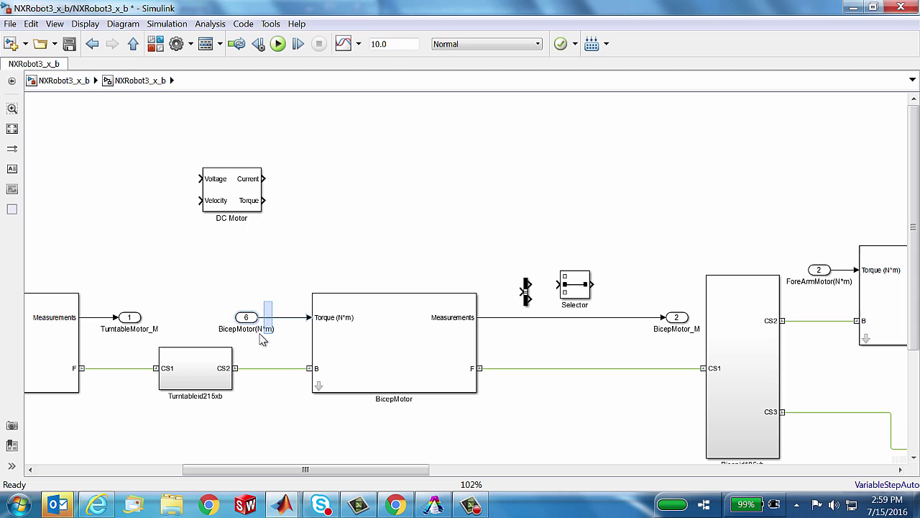
# Replace the BicepMotor(N*m) inport with DC Motor's Torque output driving BicepMotor's torque input.
pyautogui.moveTo(260, 334); pyautogui.dragTo(229, 332)
pyautogui.press('Delete')
pyautogui.click(232, 197)
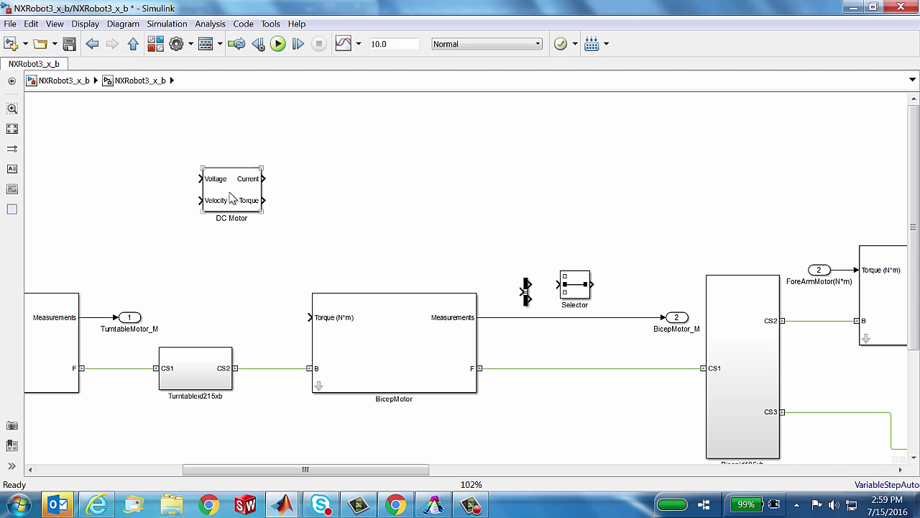
pyautogui.moveTo(232, 197)
pyautogui.mouseDown()
pyautogui.moveTo(230, 260)
pyautogui.moveTo(219, 267)
pyautogui.moveTo(314, 317)
pyautogui.mouseUp()
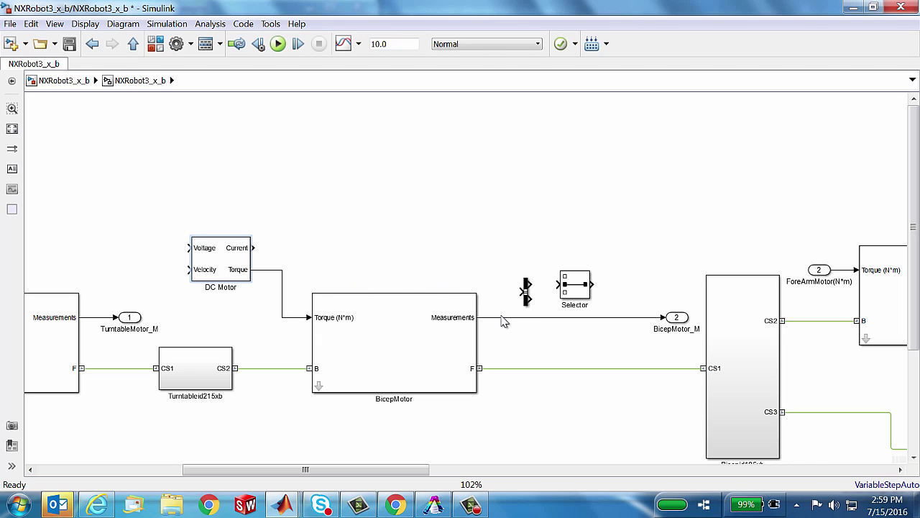
# Branch BicepMotor's Measurements into a Bus Selector outputting Motion, removing signal1 and signal2.
pyautogui.moveTo(495, 317); pyautogui.dragTo(527, 297)
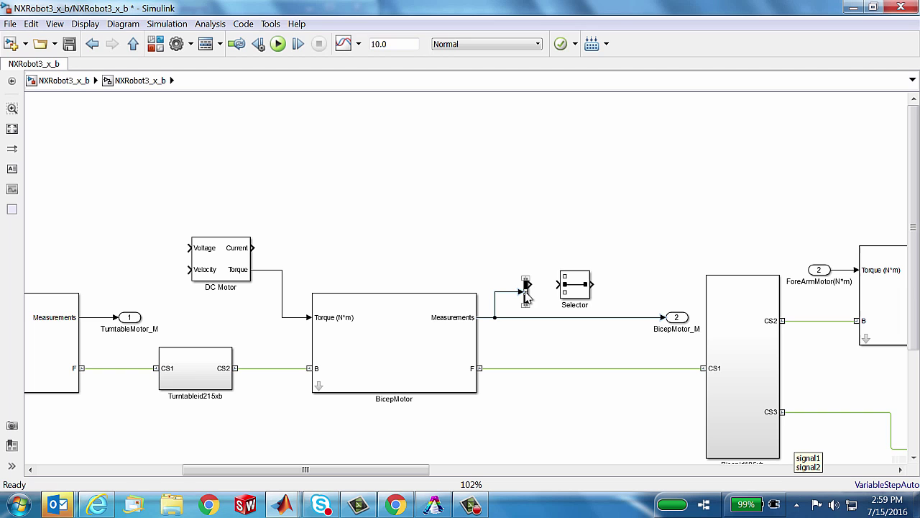
pyautogui.doubleClick(526, 296)
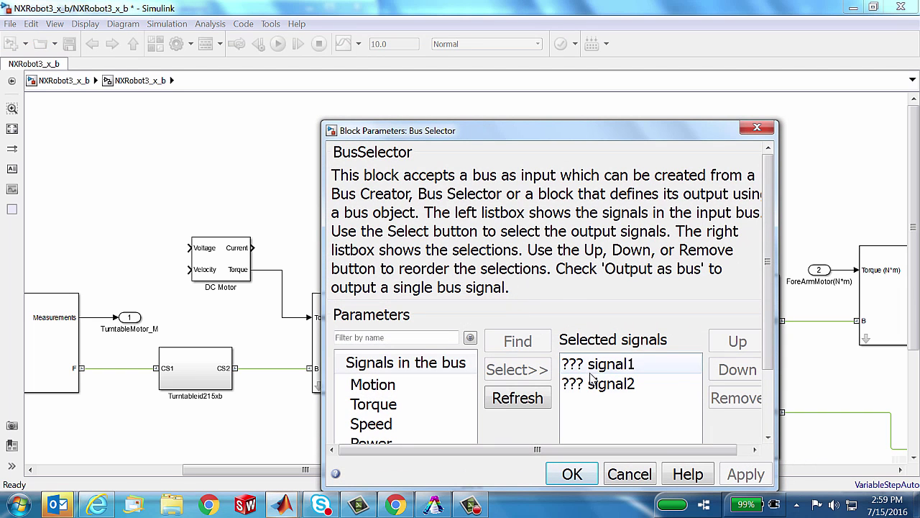
pyautogui.click(396, 389)
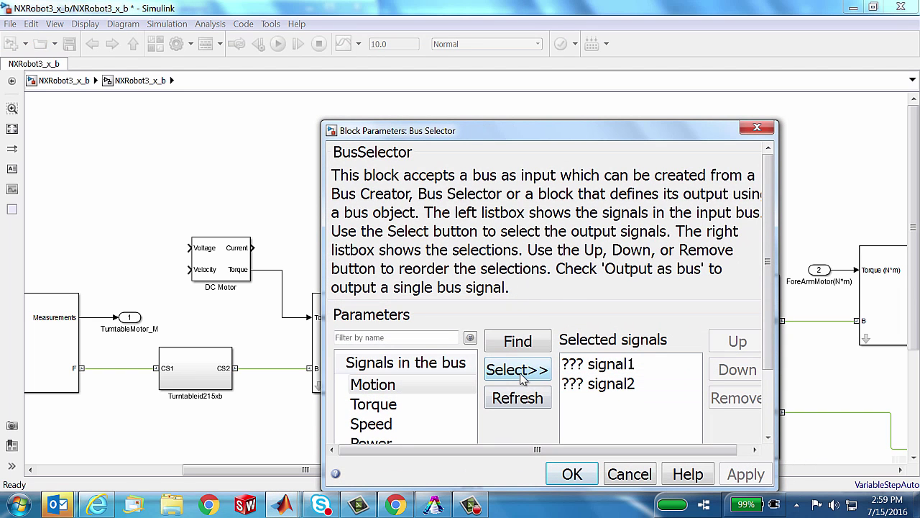
pyautogui.click(518, 369)
pyautogui.click(613, 365)
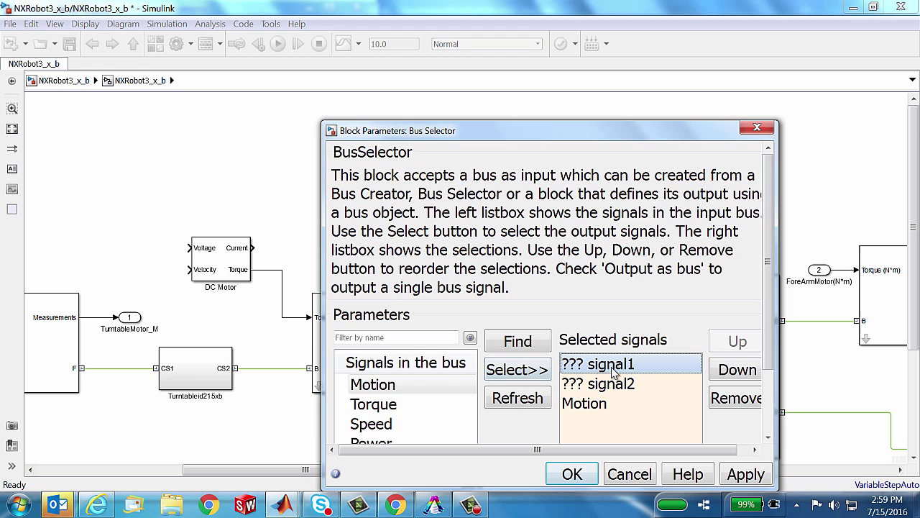
pyautogui.click(735, 397)
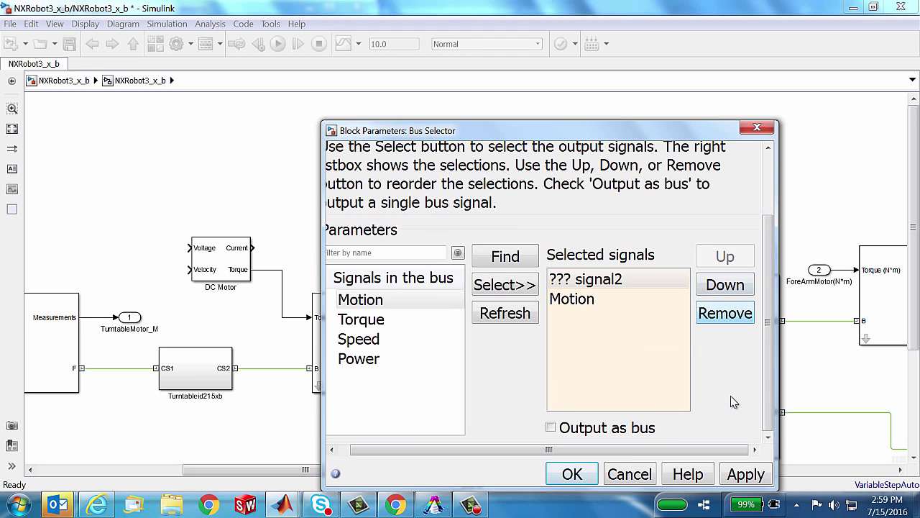
pyautogui.click(725, 315)
pyautogui.click(572, 476)
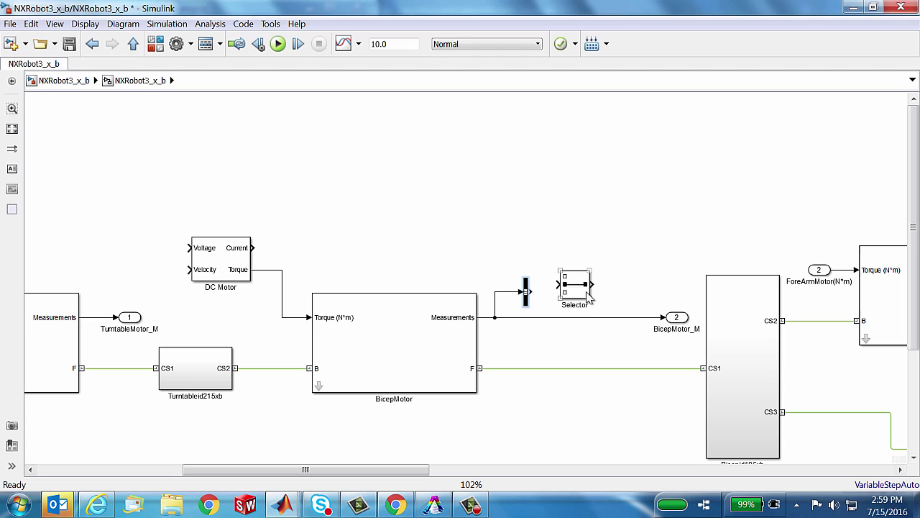
# Route Motion through the Selector into DC Motor's Velocity input and draw a dangling line from Voltage.
pyautogui.moveTo(534, 291)
pyautogui.mouseDown()
pyautogui.moveTo(611, 269)
pyautogui.moveTo(360, 194)
pyautogui.moveTo(226, 232)
pyautogui.moveTo(188, 273)
pyautogui.mouseUp()
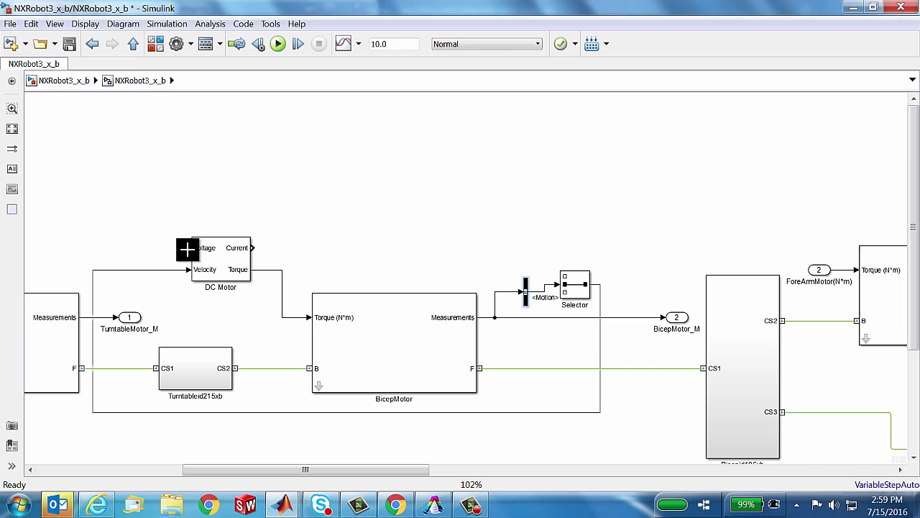
pyautogui.moveTo(185, 249); pyautogui.dragTo(139, 248)
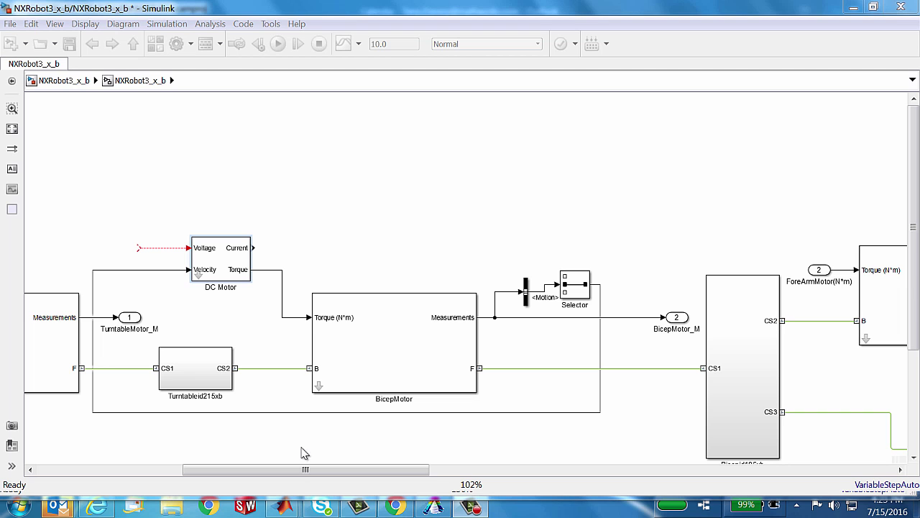
pyautogui.click(237, 261)
# Open the DC Motor parameters showing Resistance, Inductance and Torque Constant at 1, moved to the upper left.
pyautogui.doubleClick(225, 263)
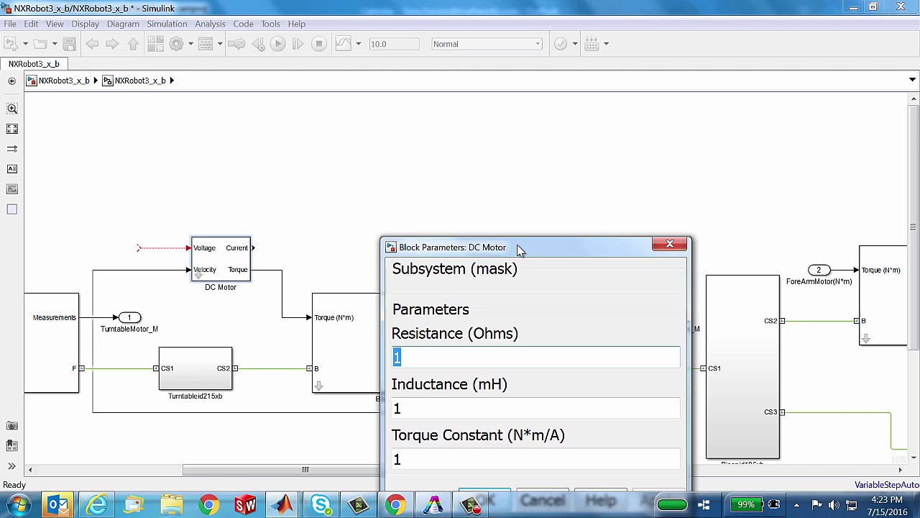
pyautogui.moveTo(512, 249); pyautogui.dragTo(253, 99)
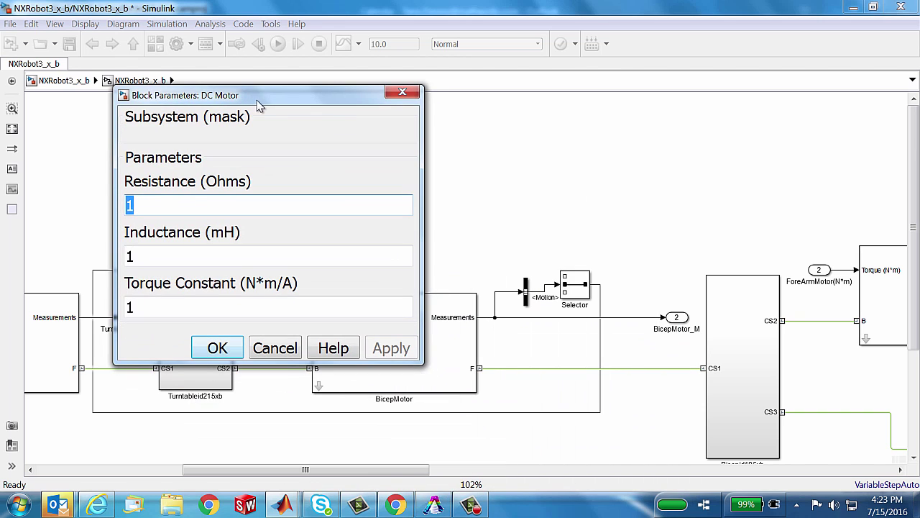